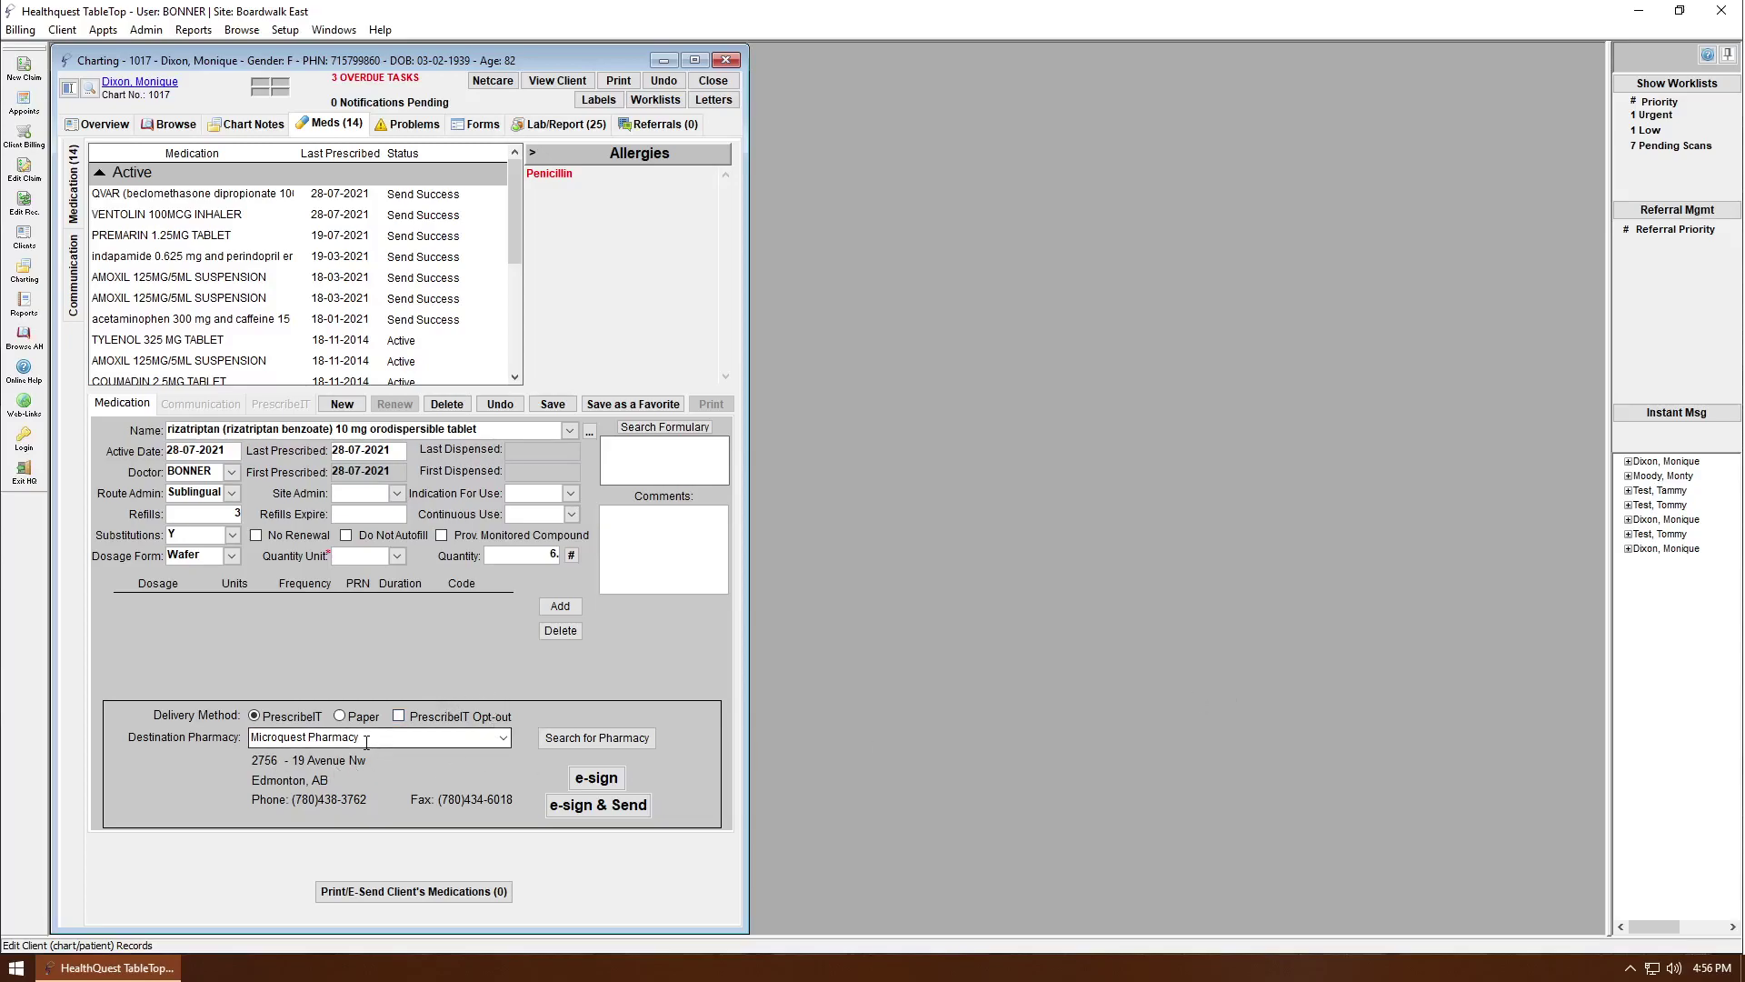
Replace the prescription's destination pharmacy with "pharm", look up matching pharmacies and close the search results
click(399, 744)
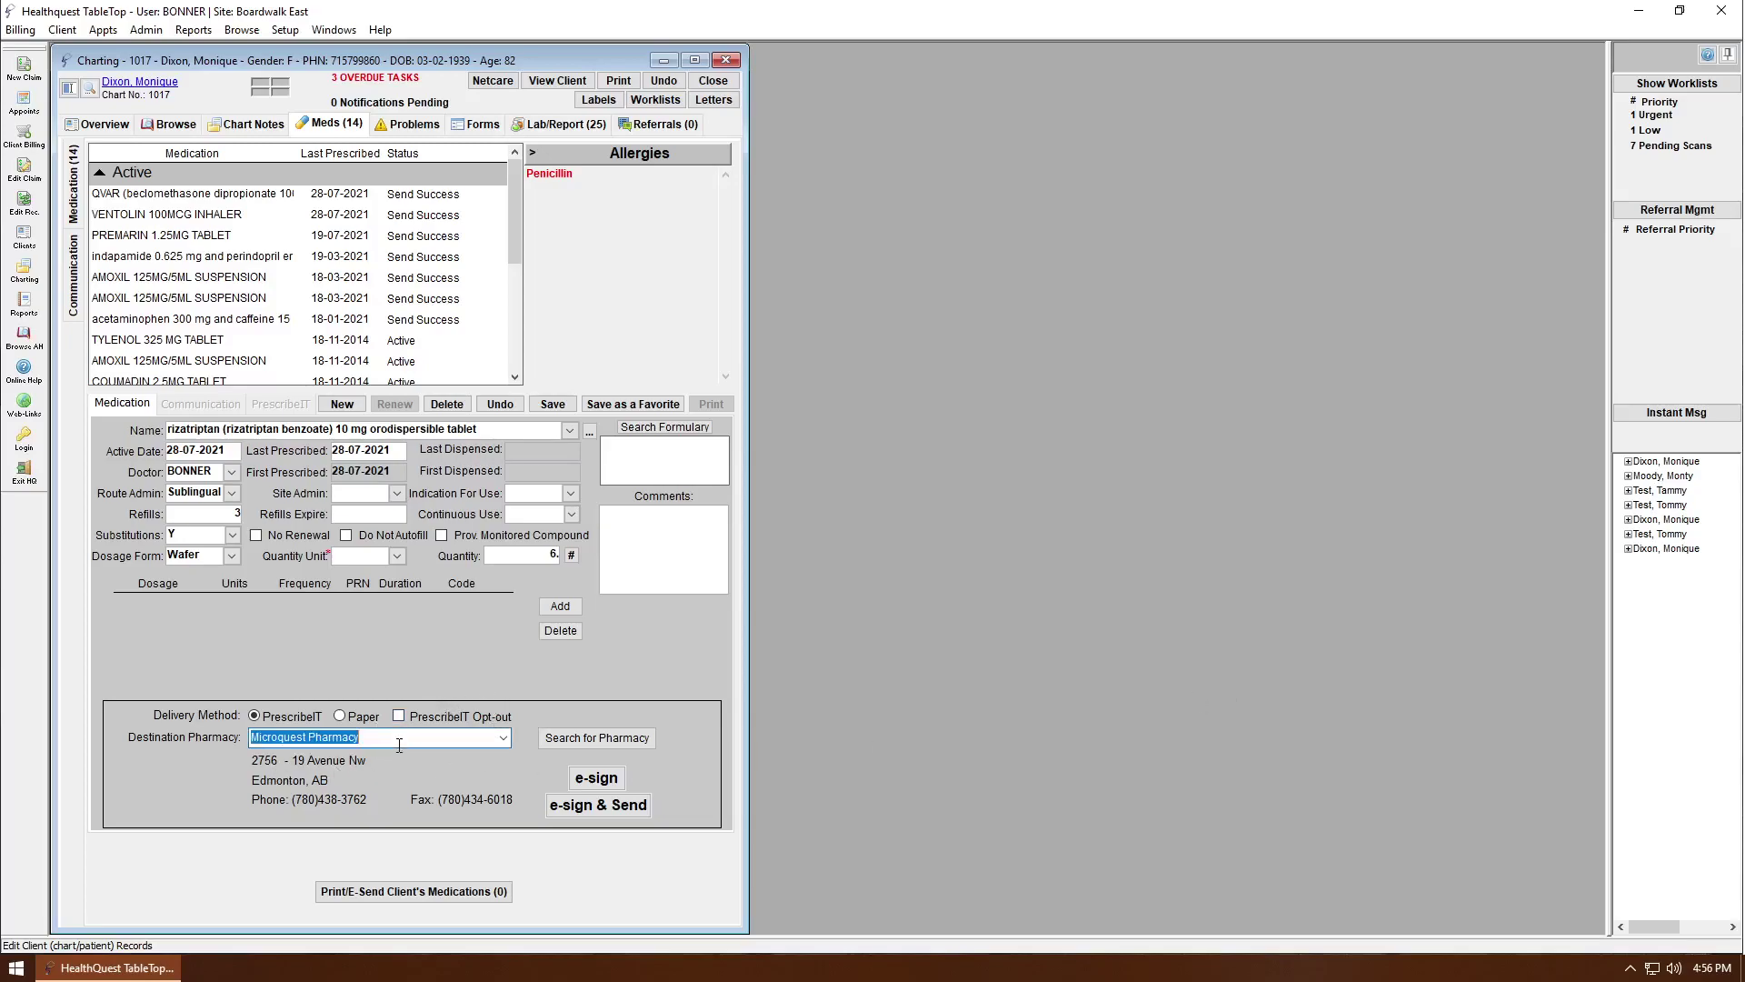
click(502, 739)
click(501, 739)
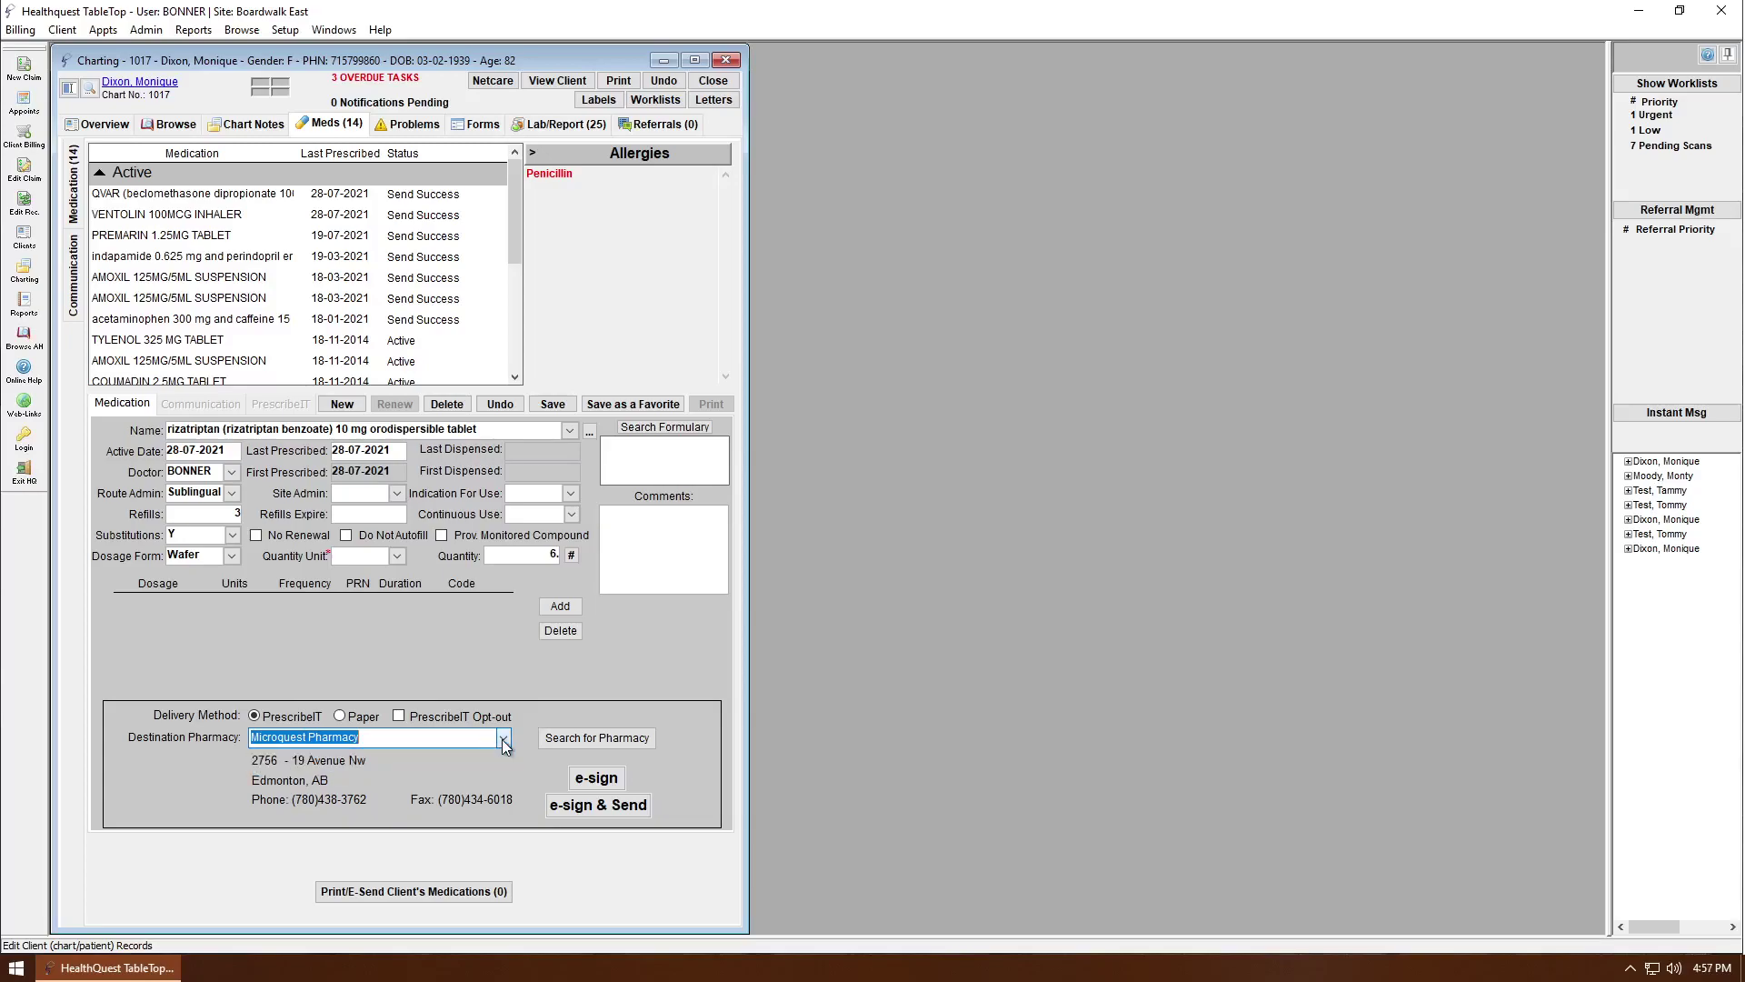
text(pharm)
click(416, 769)
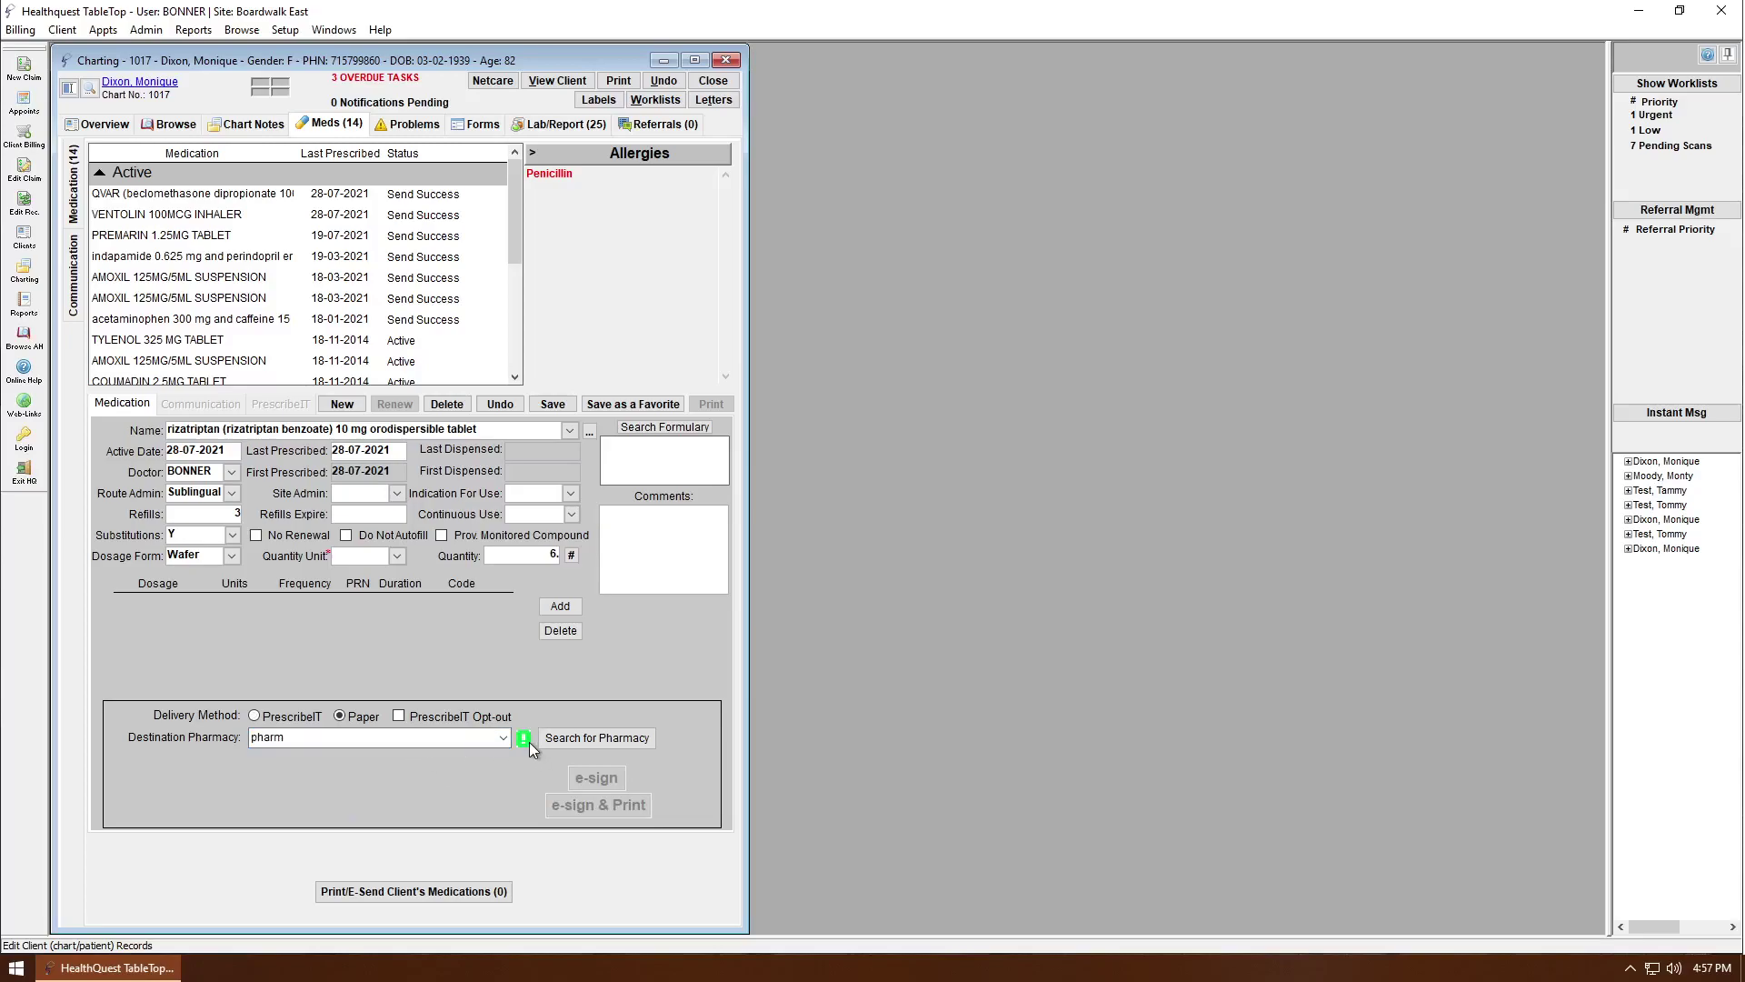
mouse_move(525, 747)
click(524, 739)
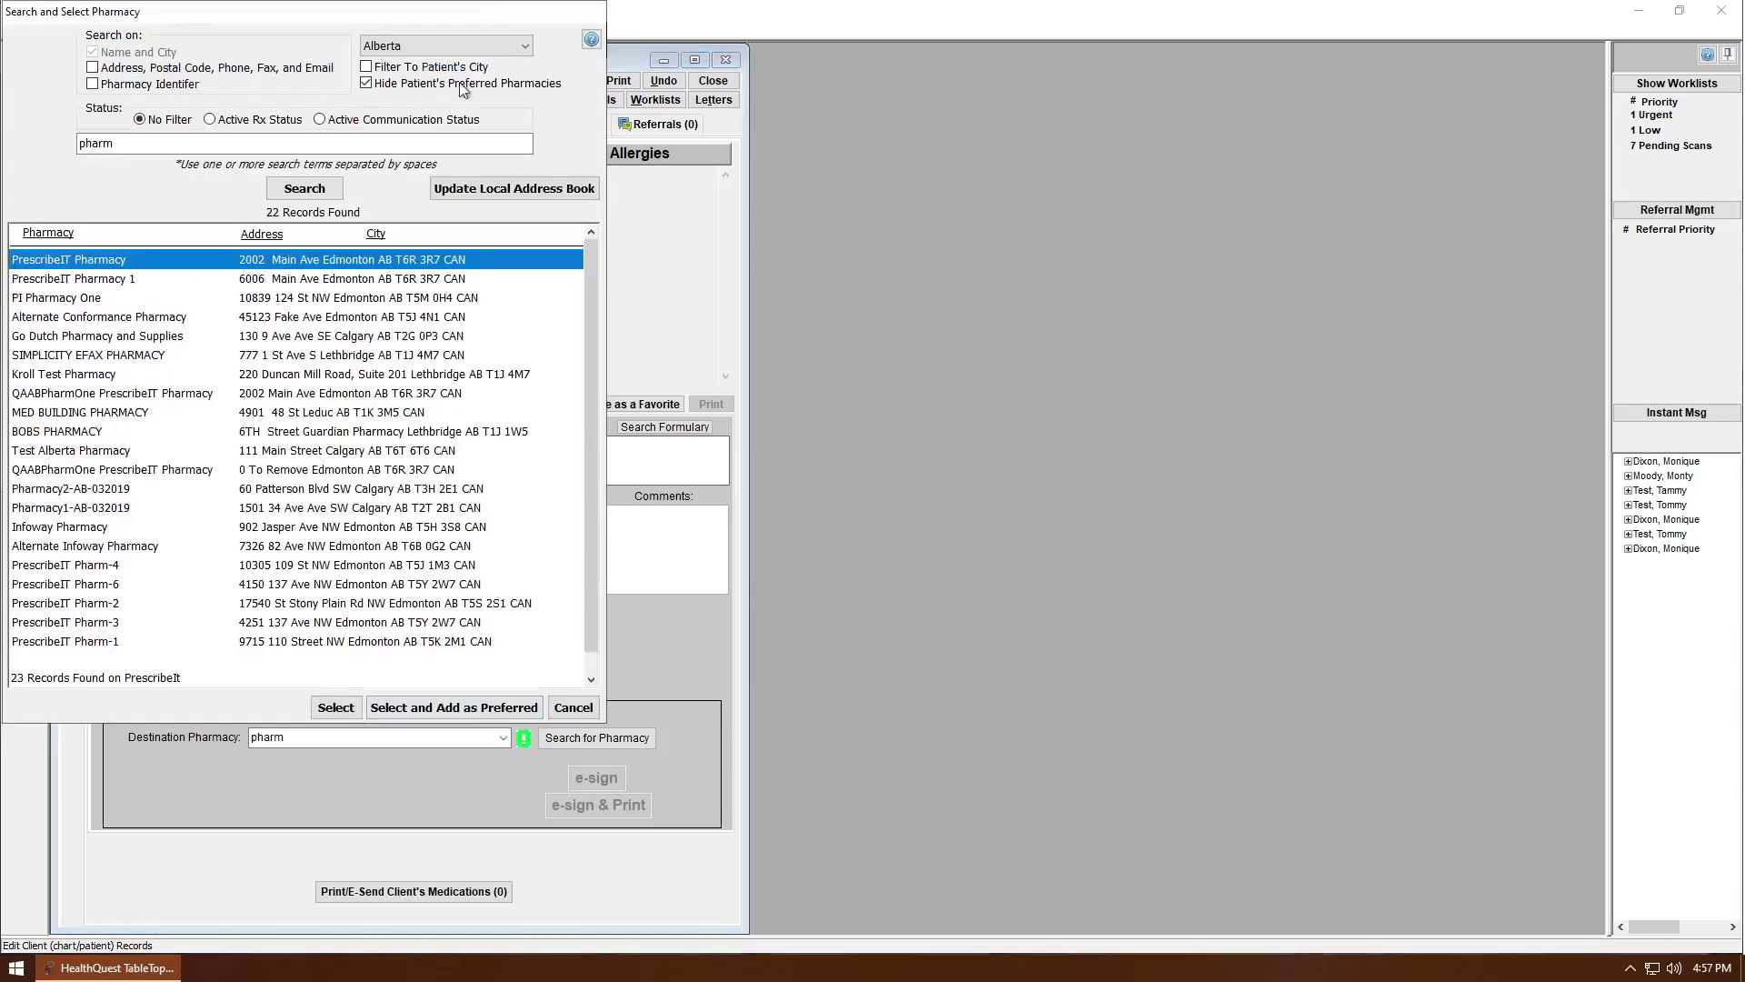
drag(408, 20, 734, 137)
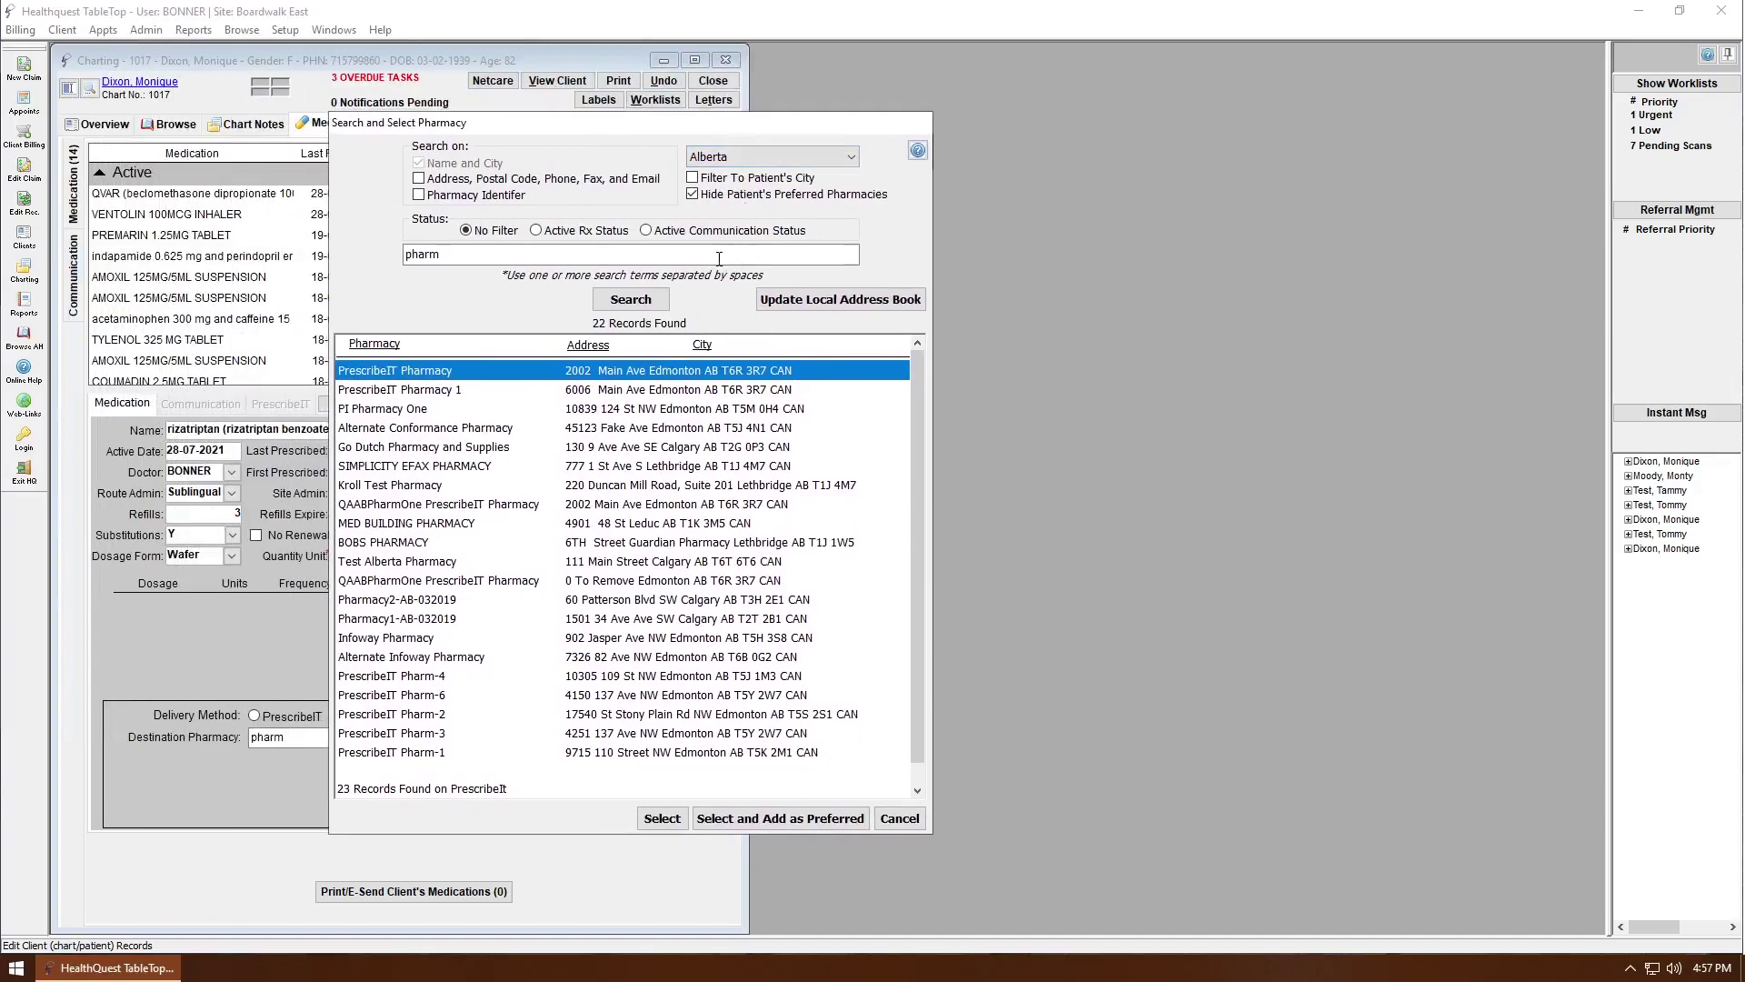
click(891, 818)
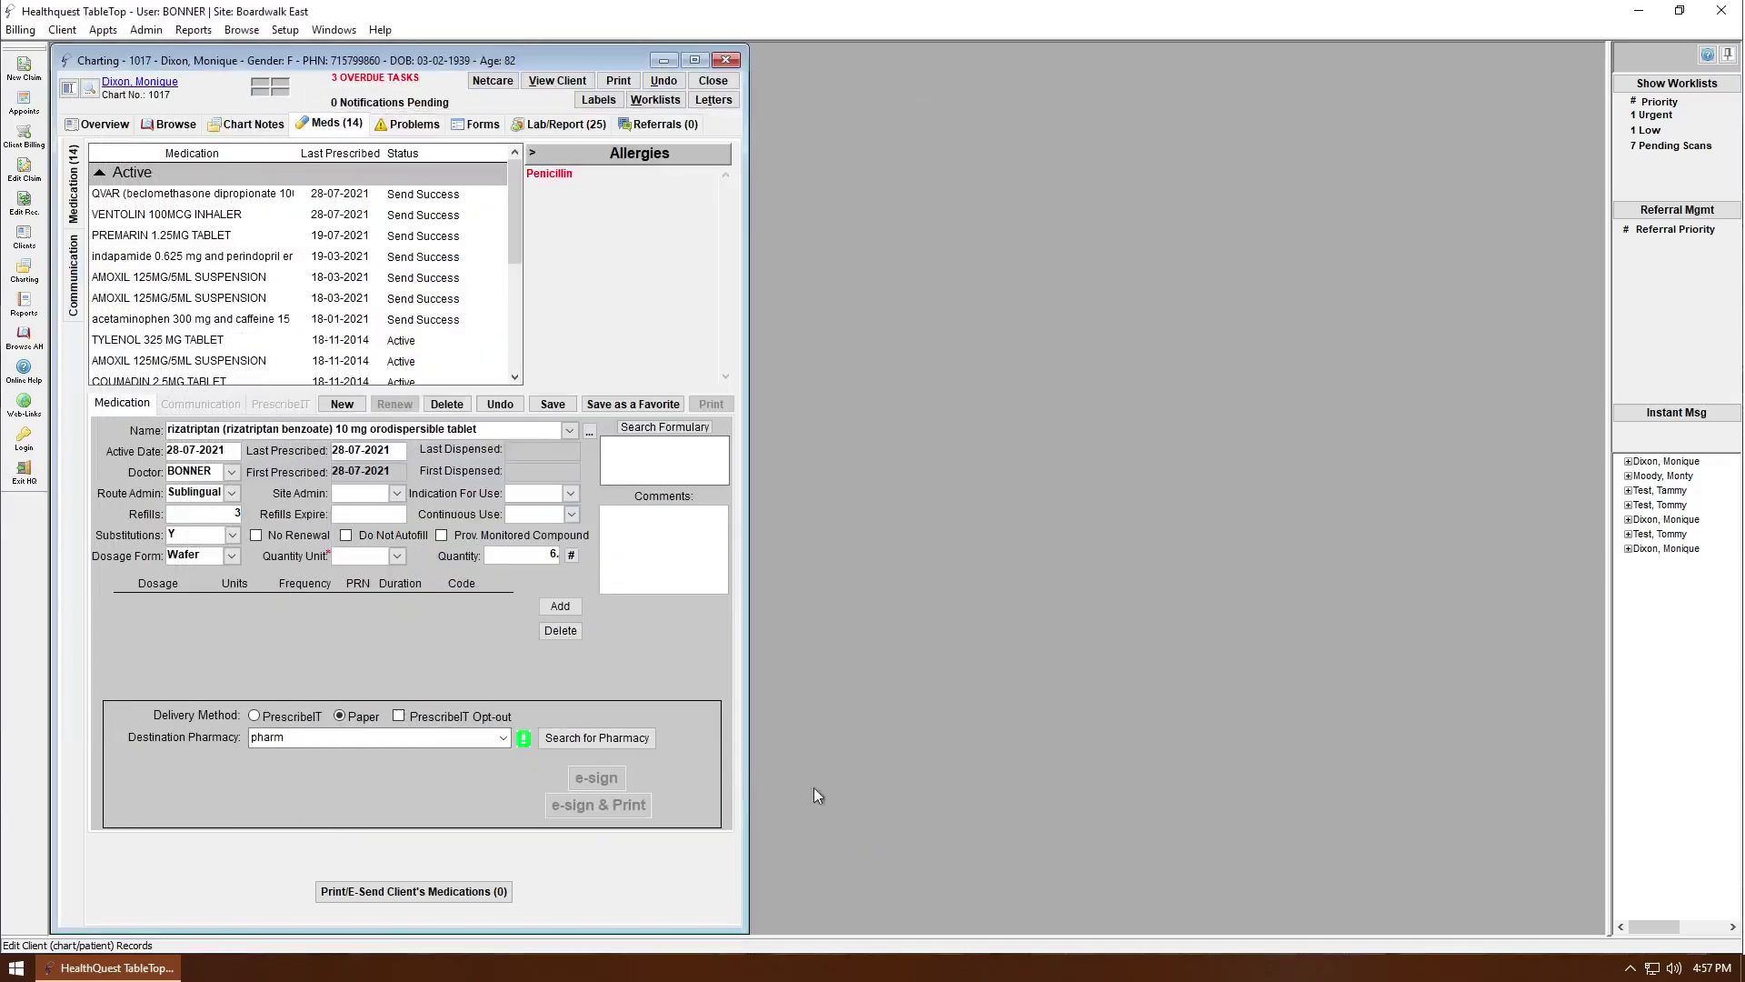
Reopen the pharmacy search for the prescription, run it for "pharm" and browse the list of Alberta pharmacies
click(597, 737)
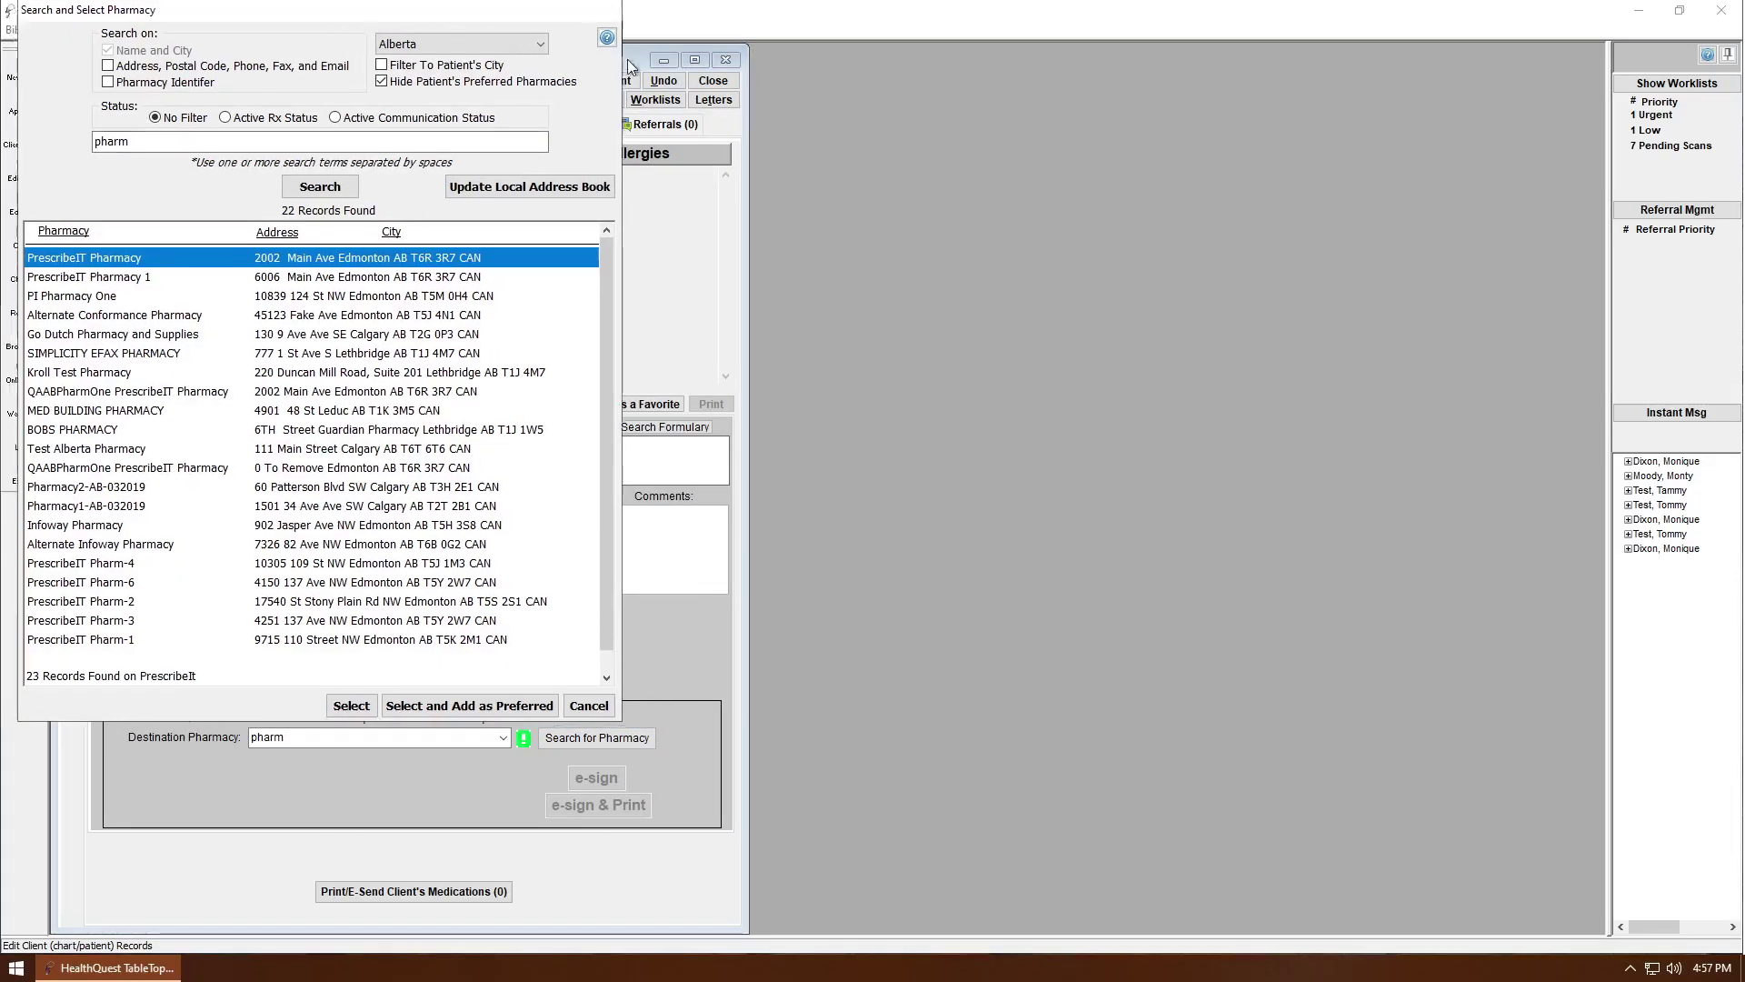
drag(352, 20, 853, 123)
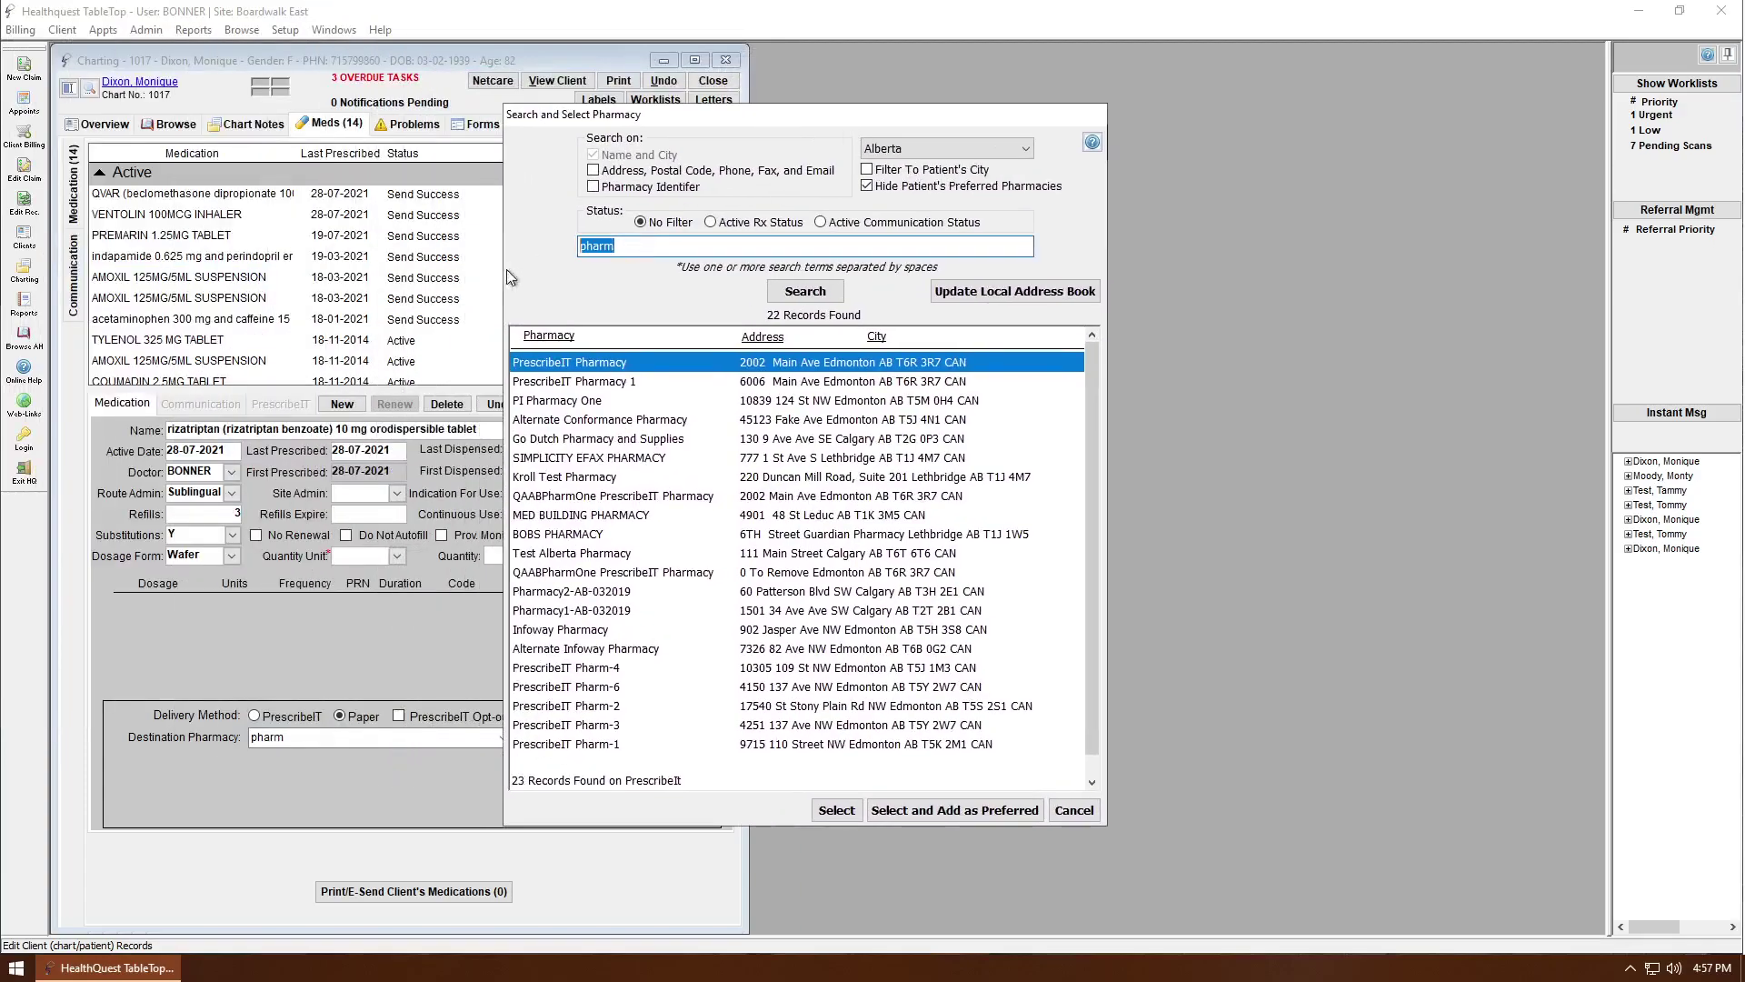
click(823, 293)
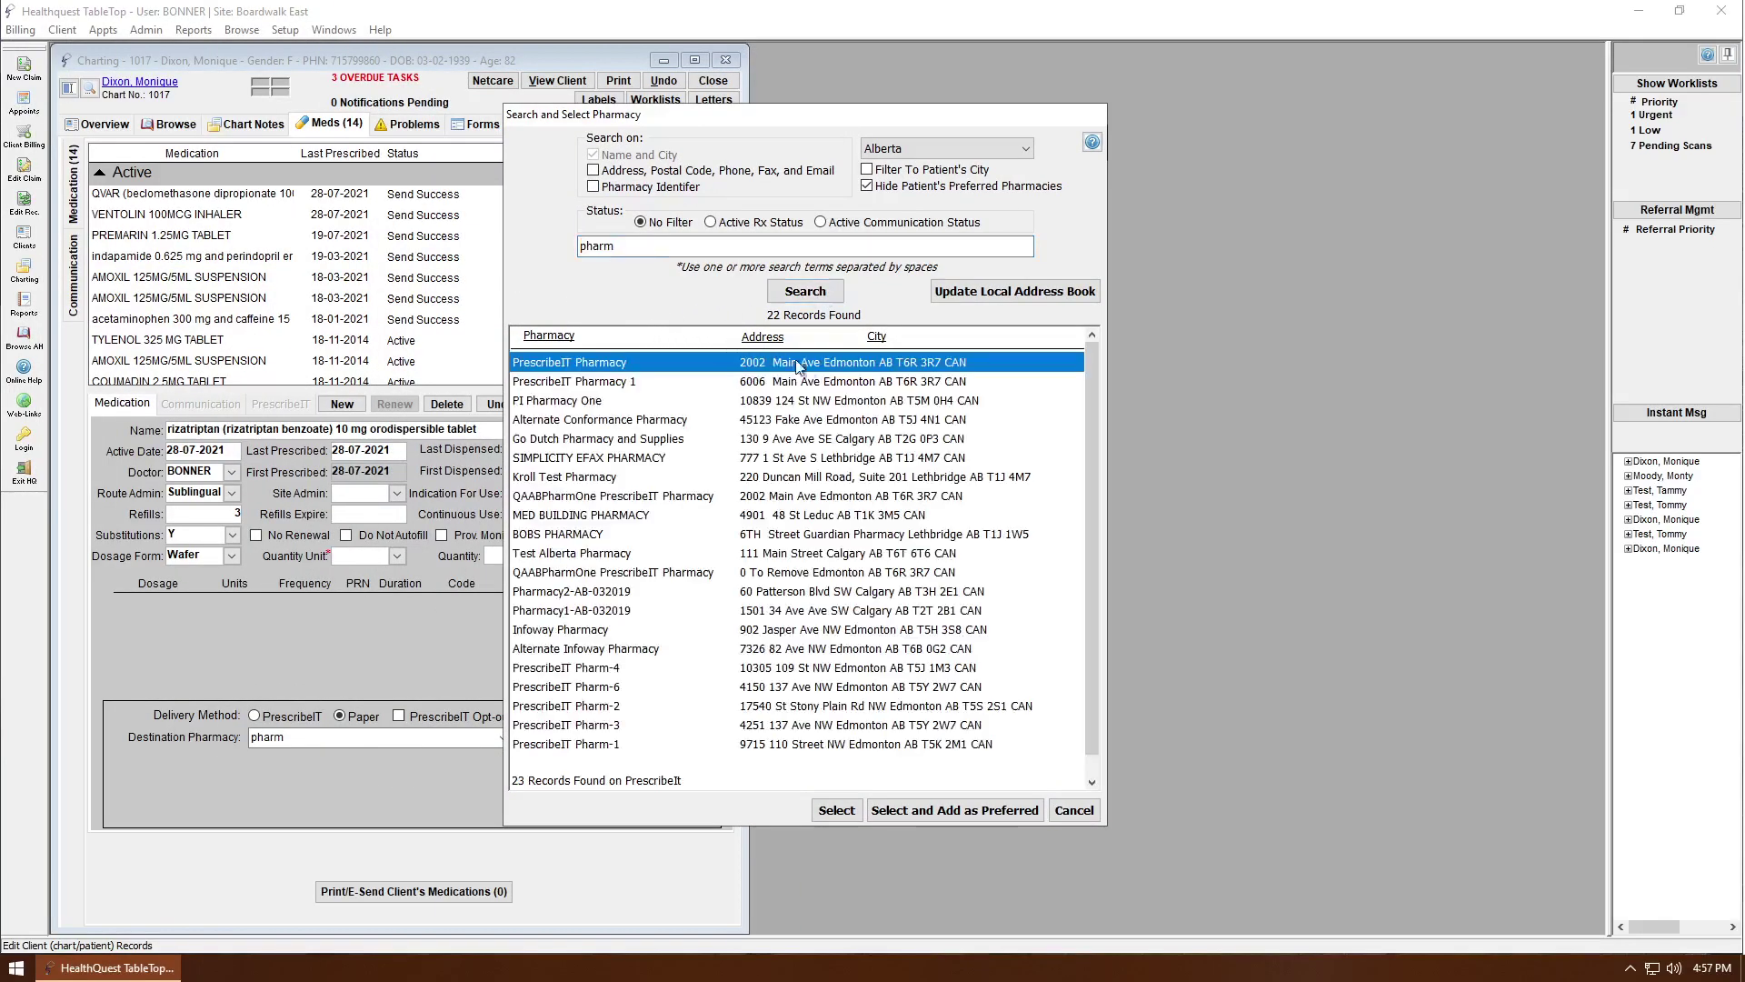
drag(1091, 375, 1080, 594)
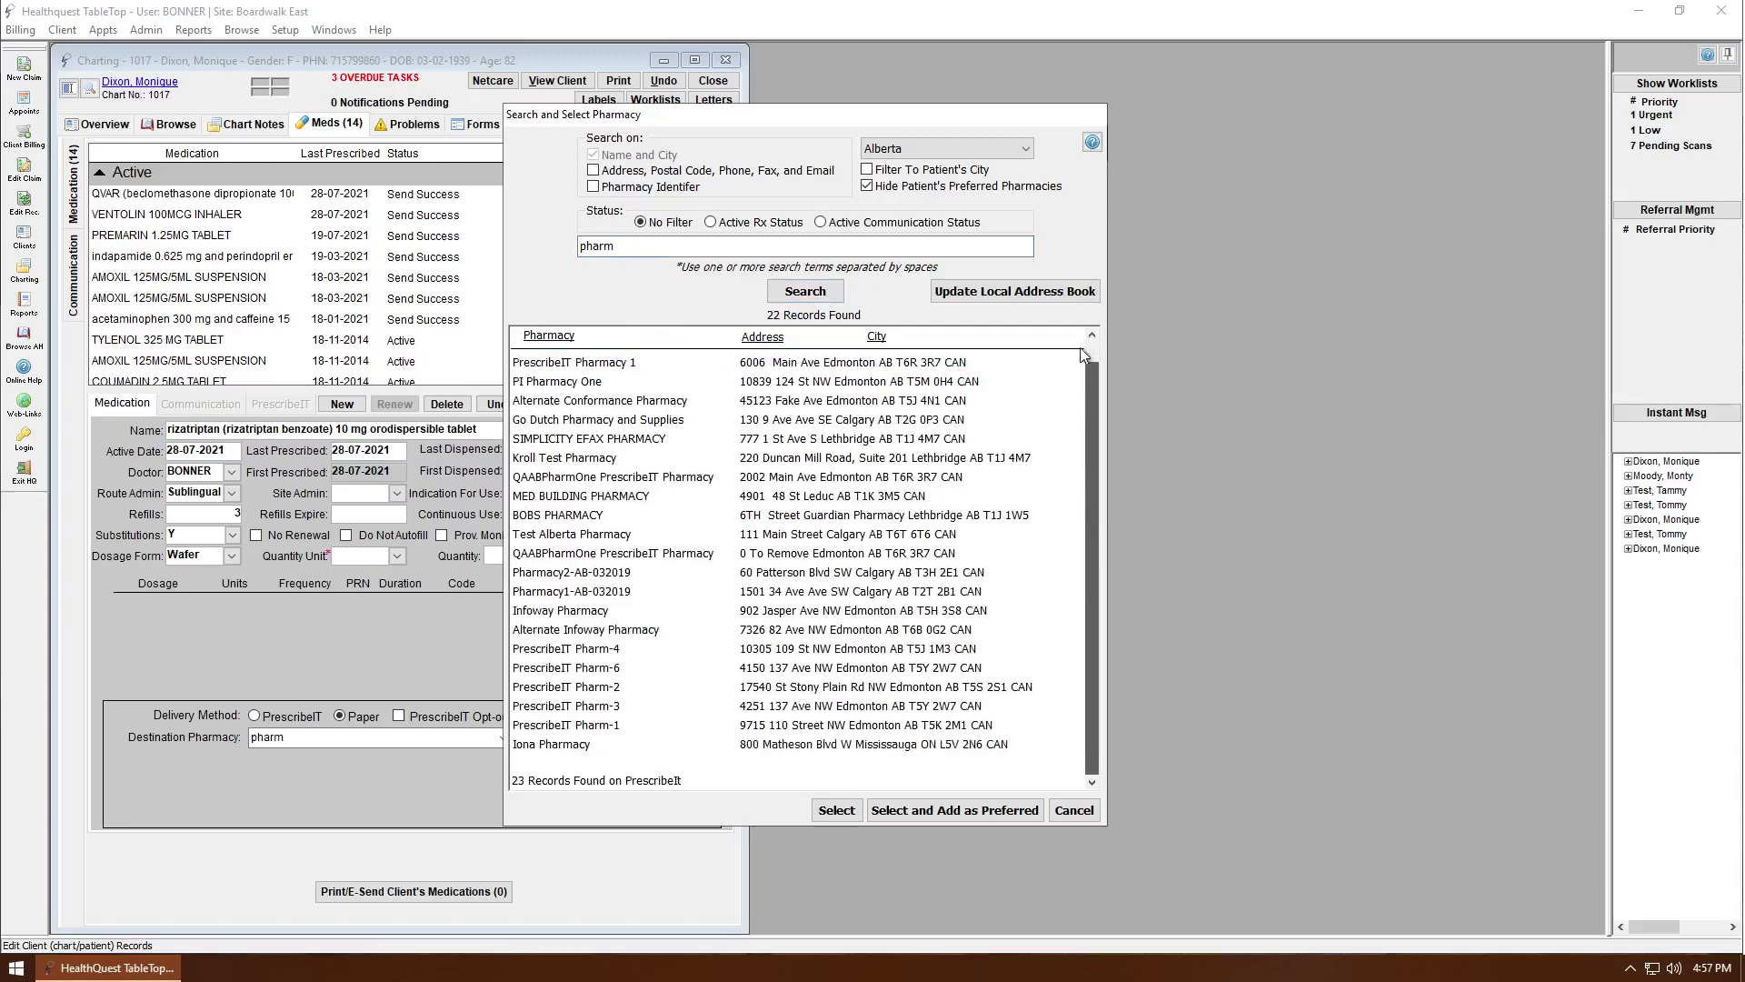
scroll(1083, 363, up, 1)
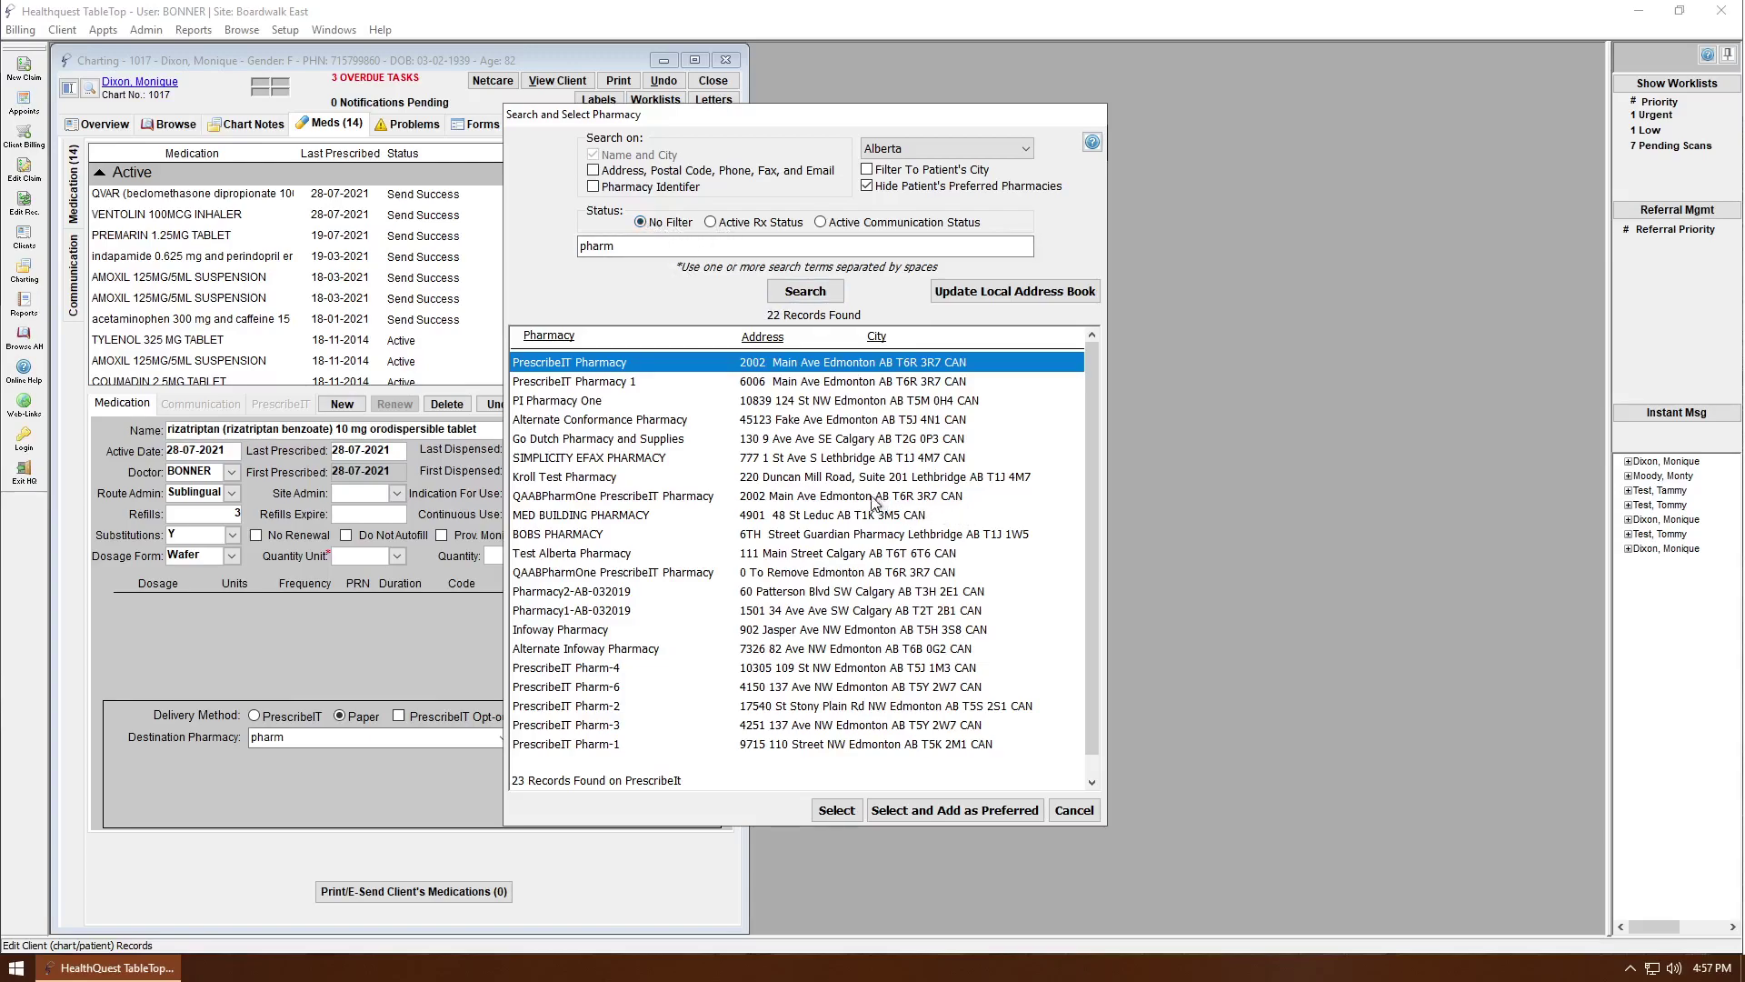
Filter the pharmacy results by Active Rx Status and by Active Communication Status, and return to No Filter
click(744, 229)
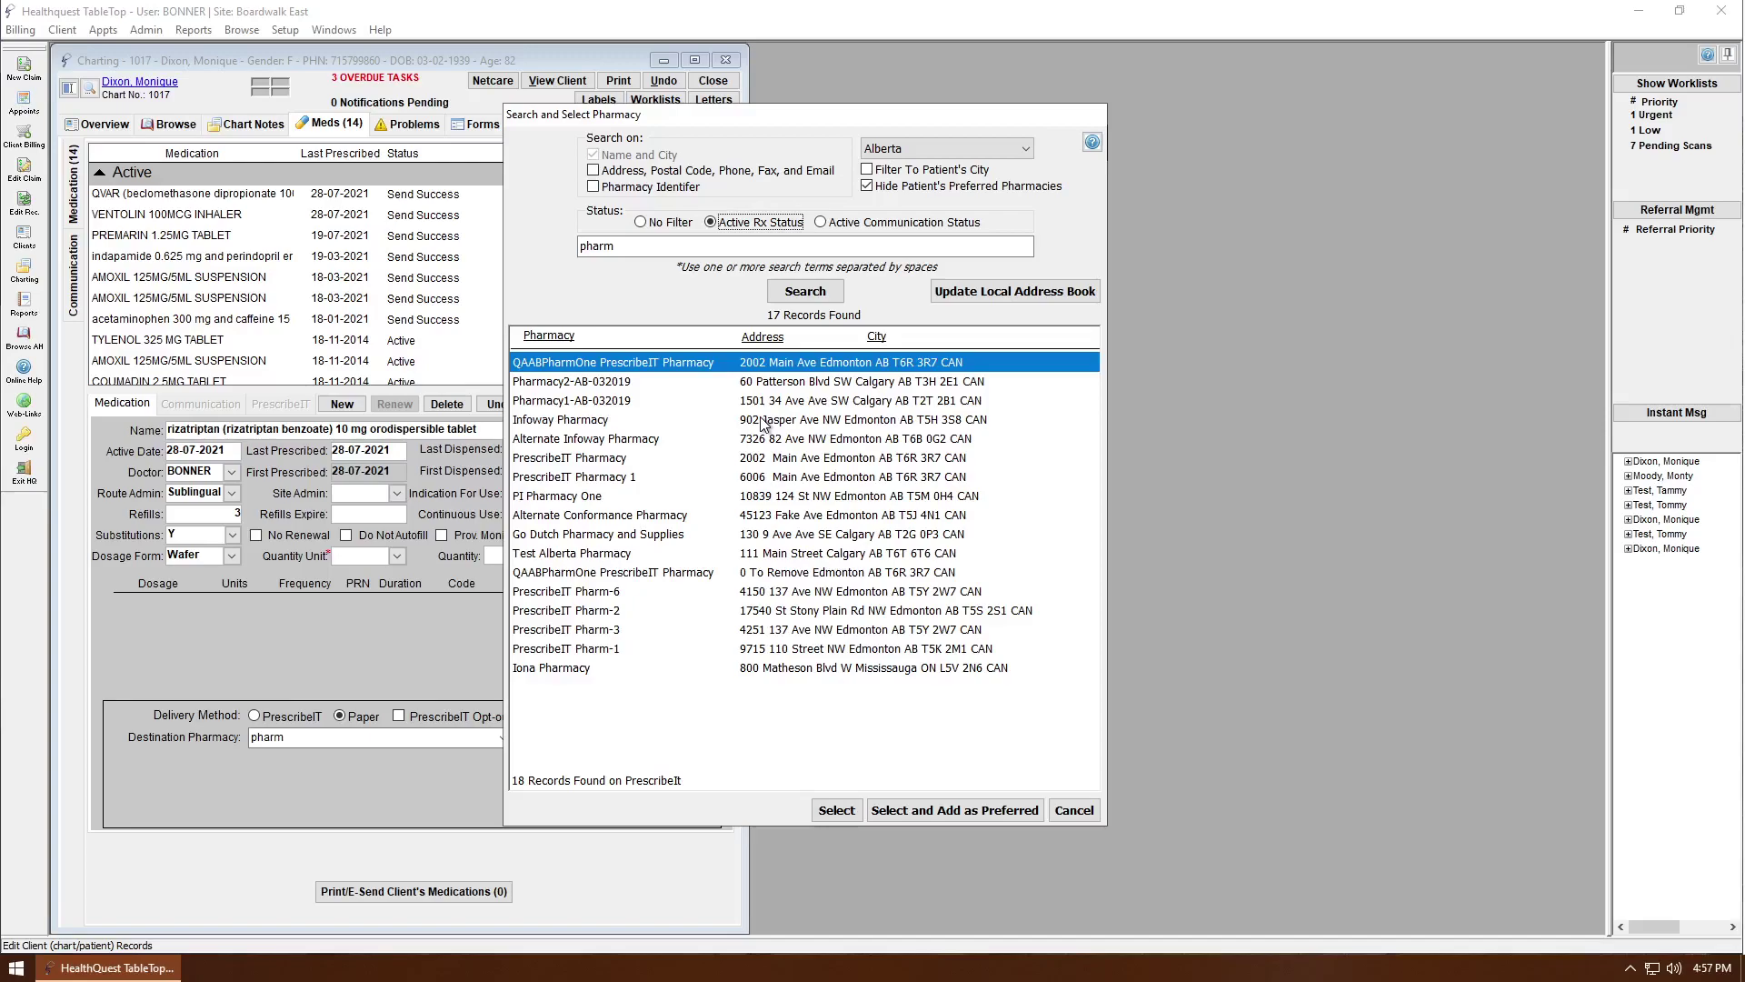
click(841, 227)
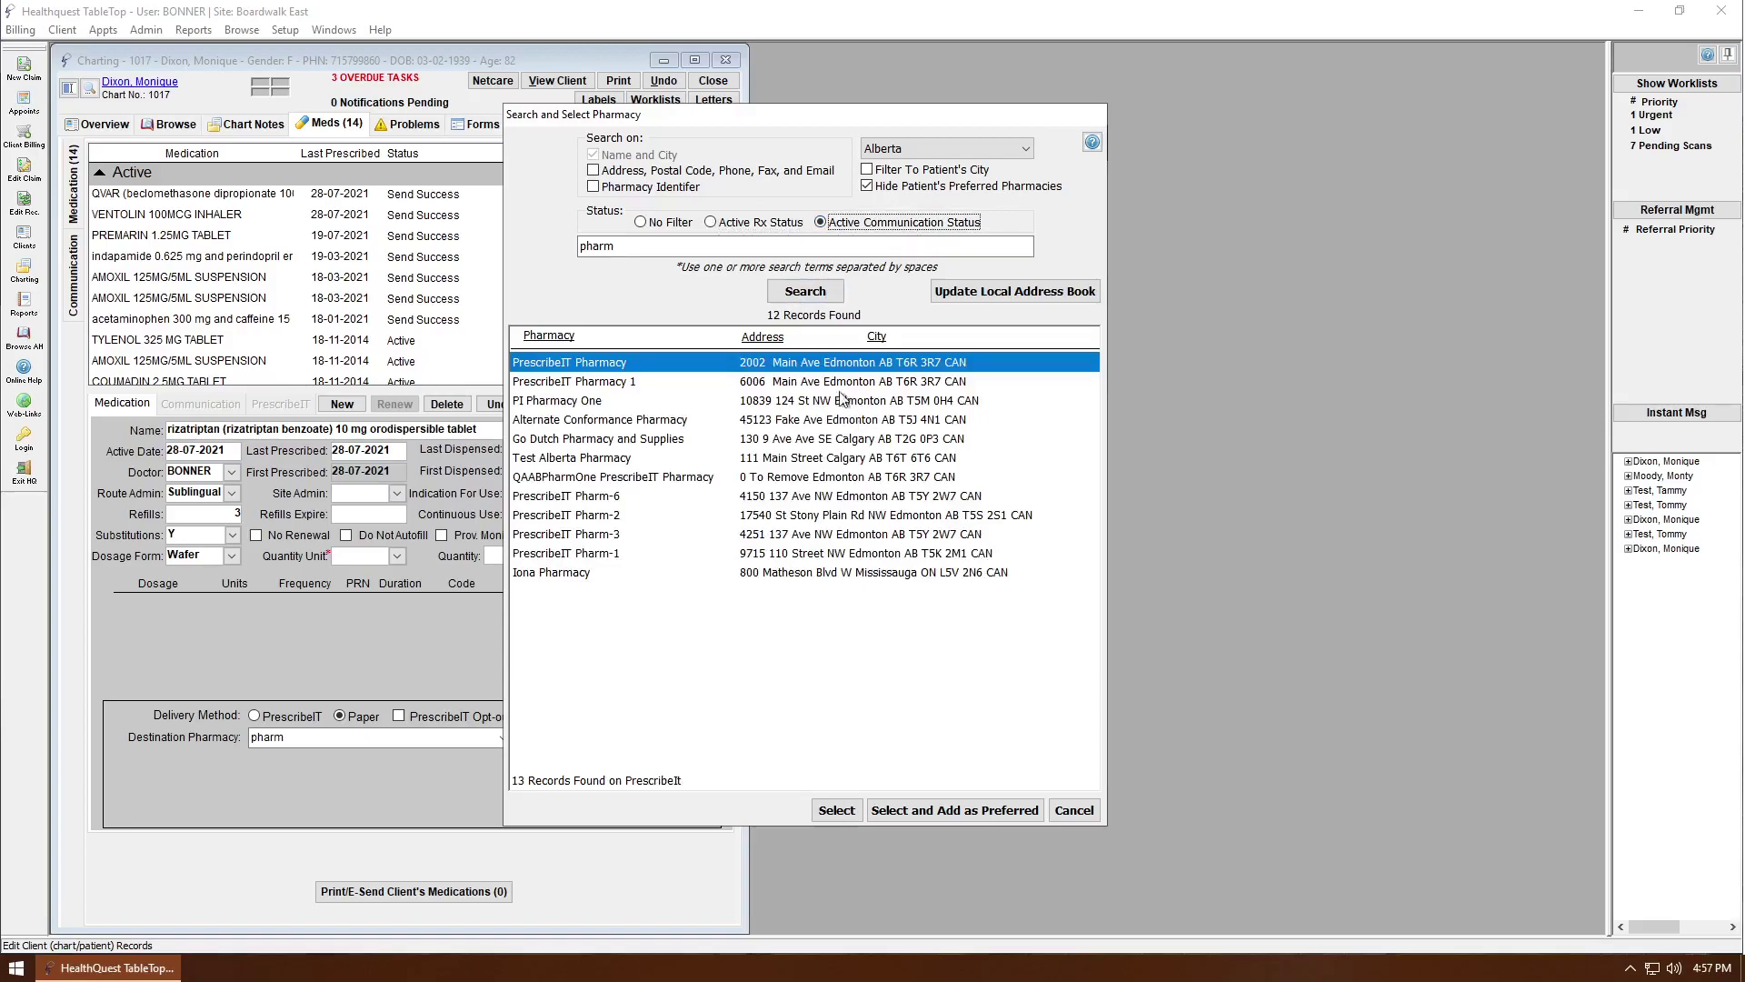
click(668, 226)
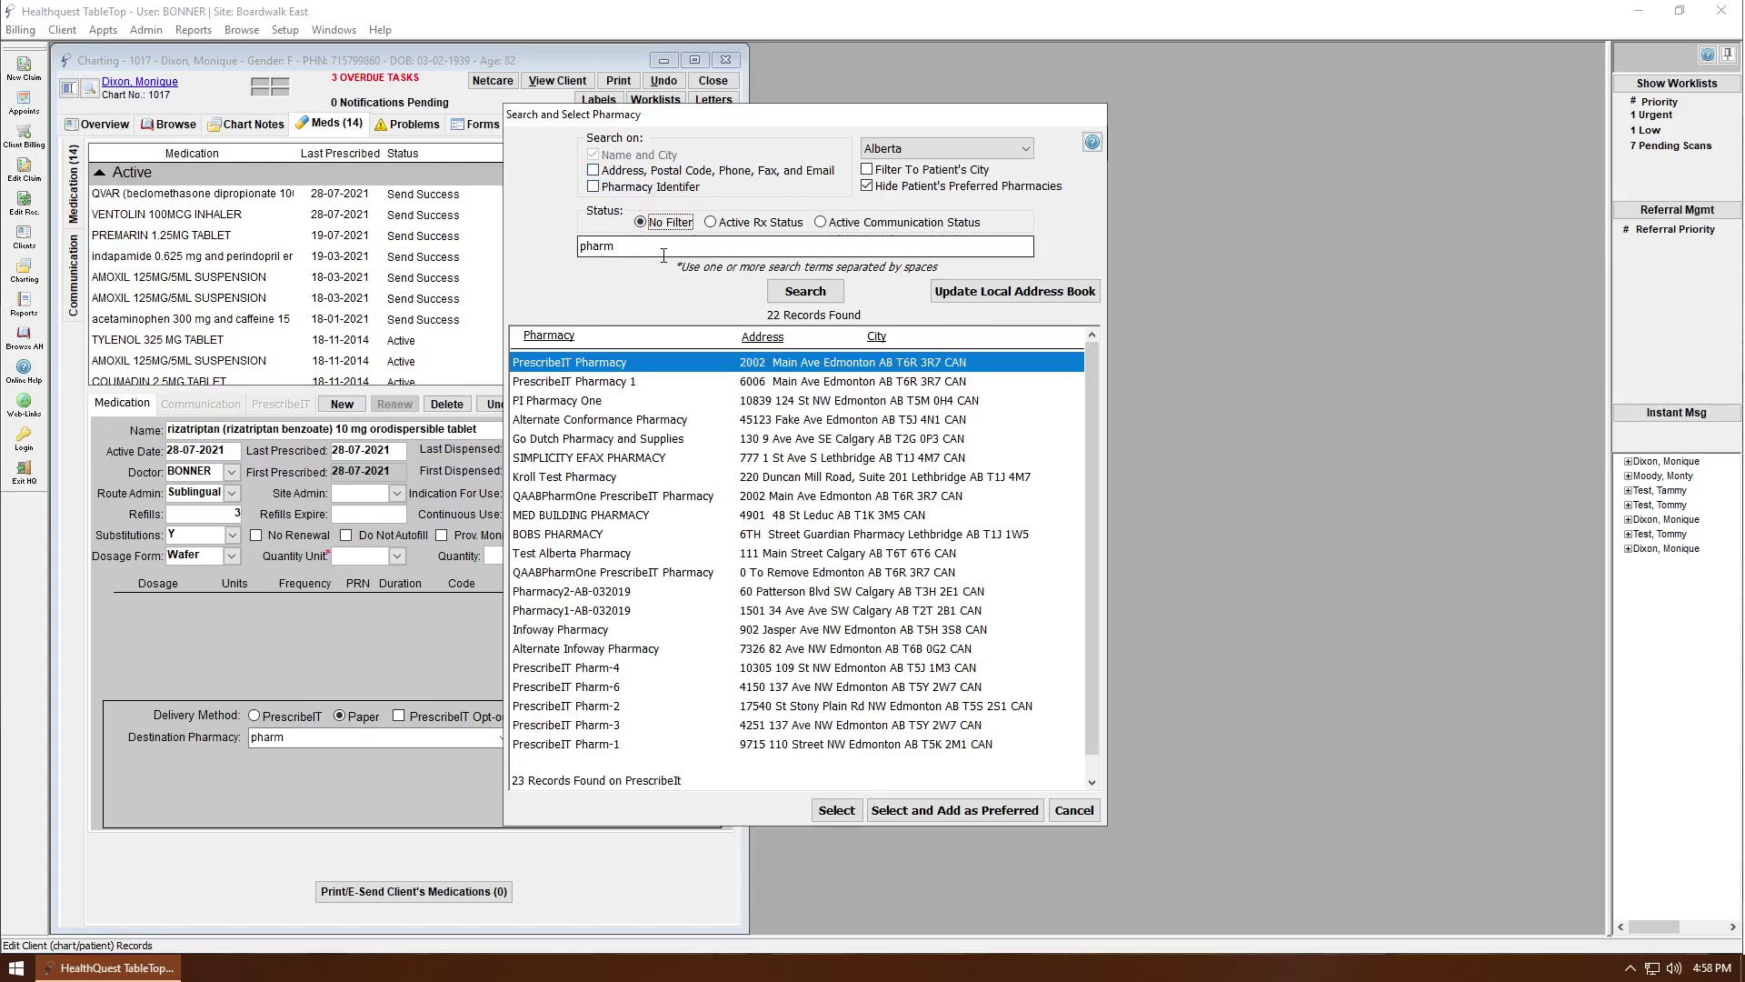
Include address, postal code, phone, fax and email in the search, look for "main" and limit results to the patient's city
click(594, 171)
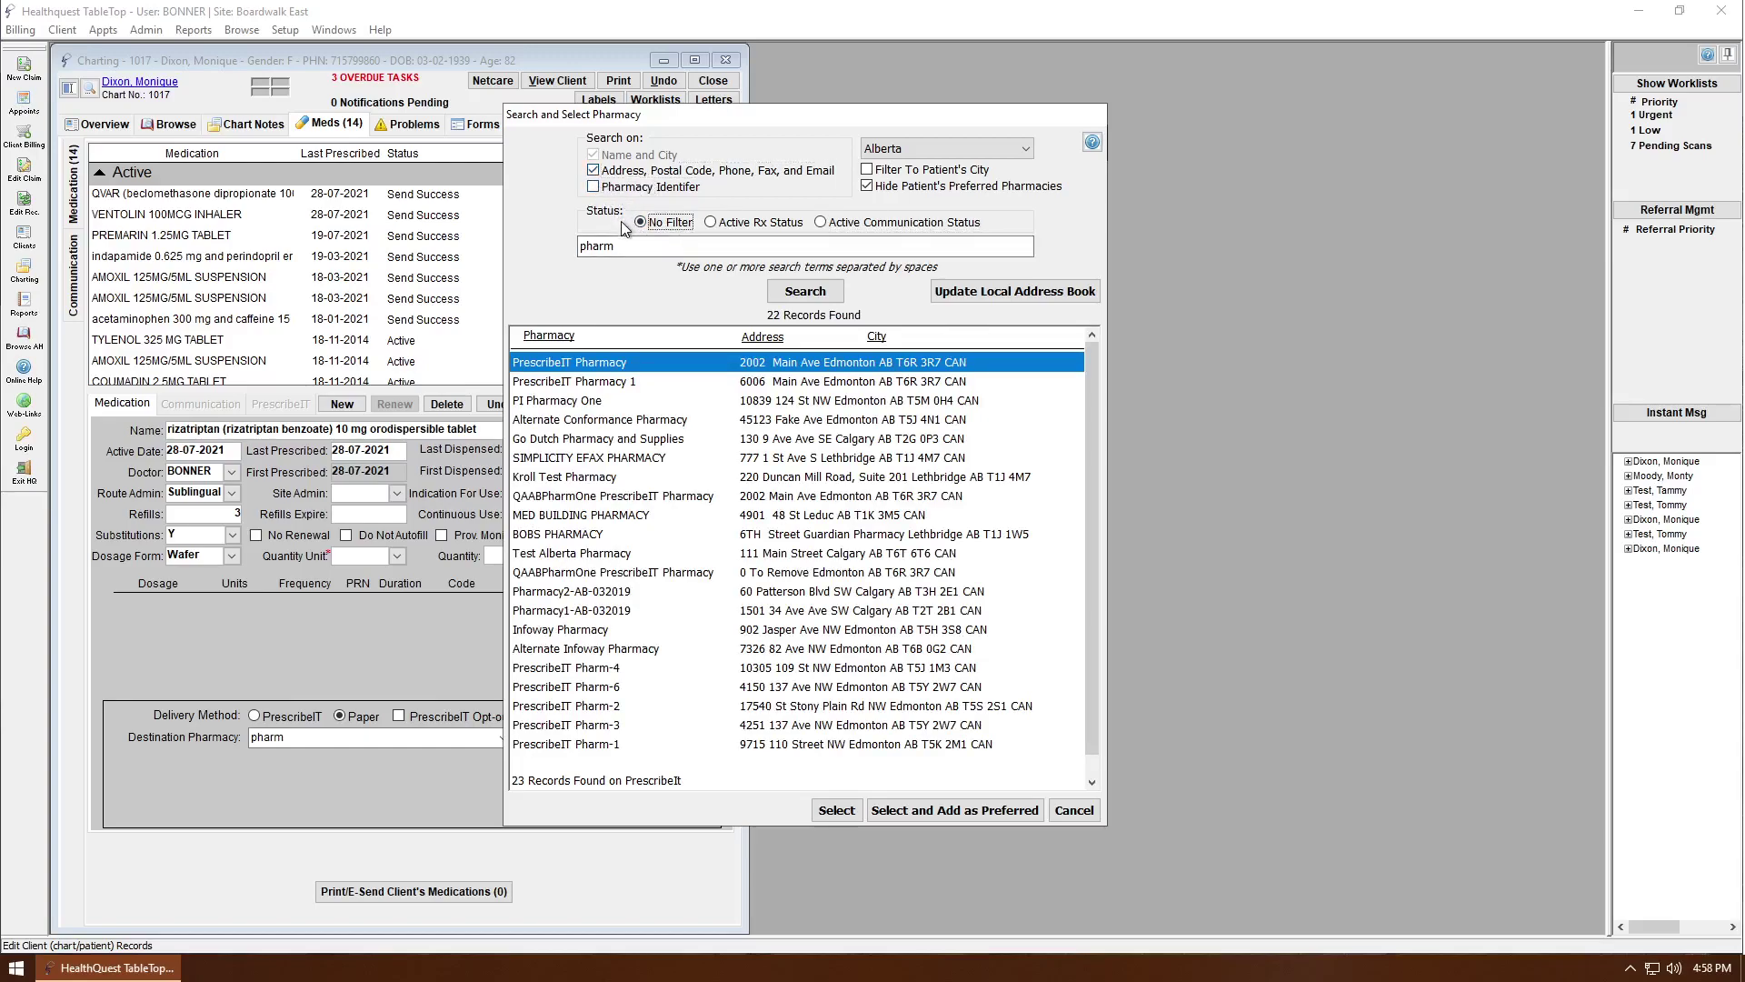
double_click(619, 239)
text(main)
click(806, 290)
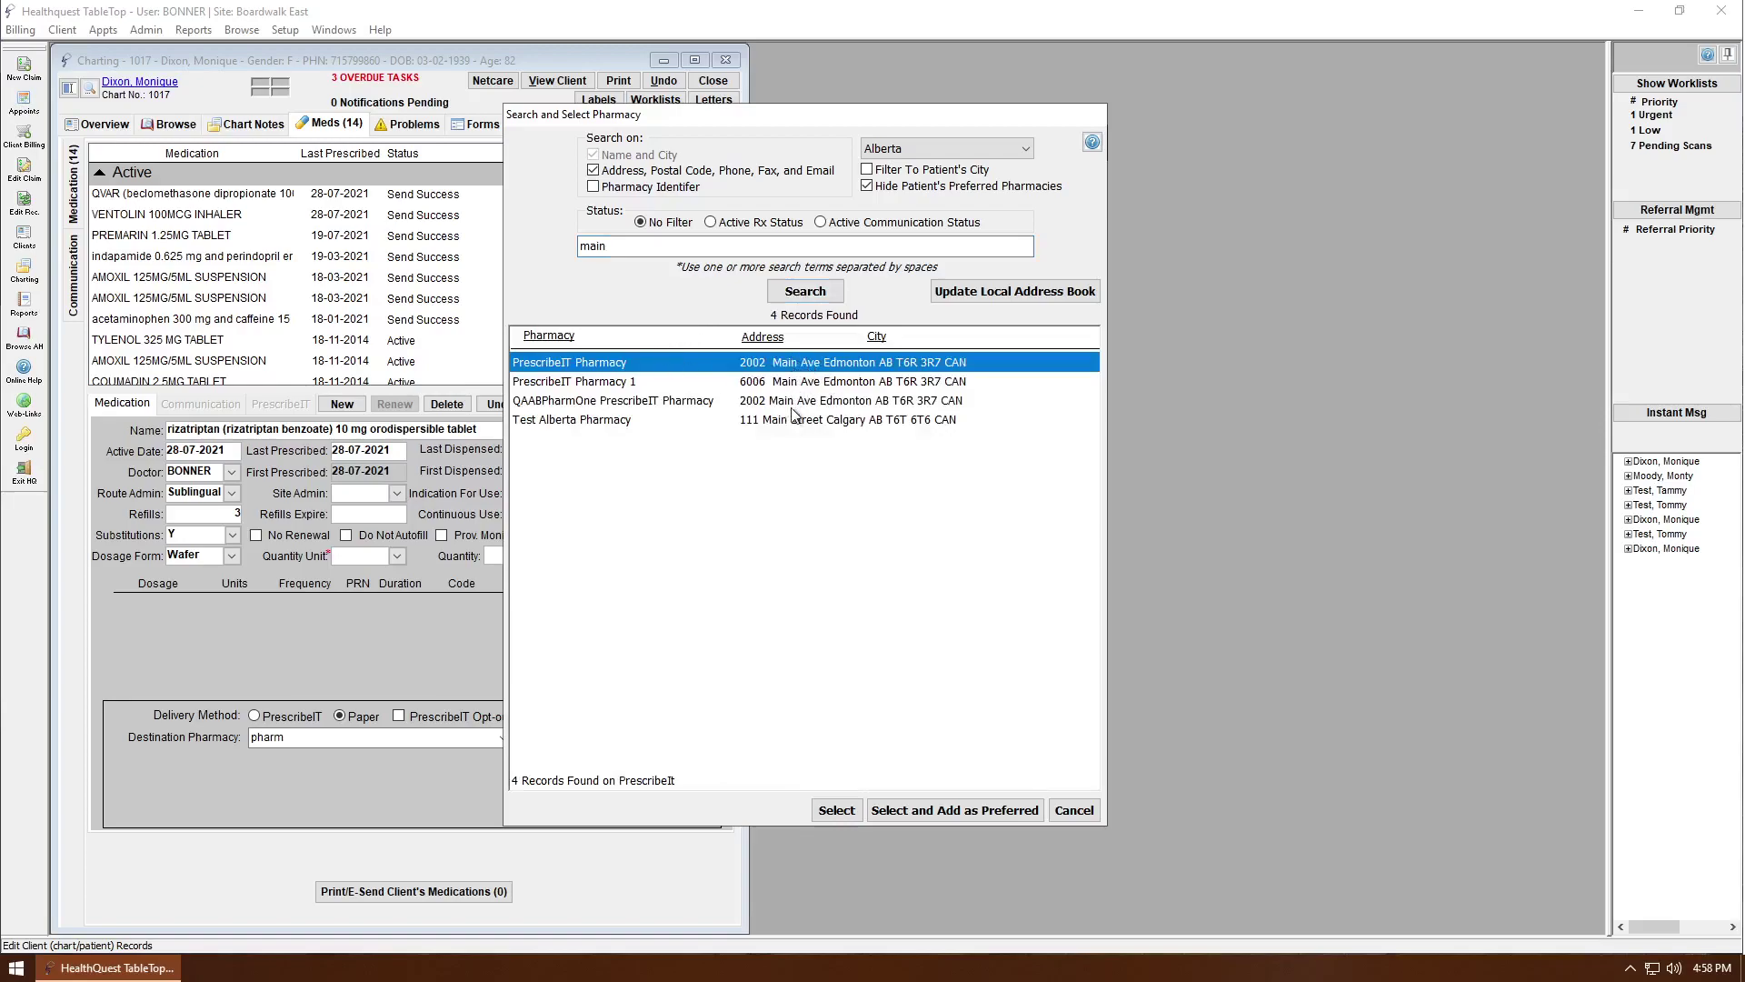
click(909, 171)
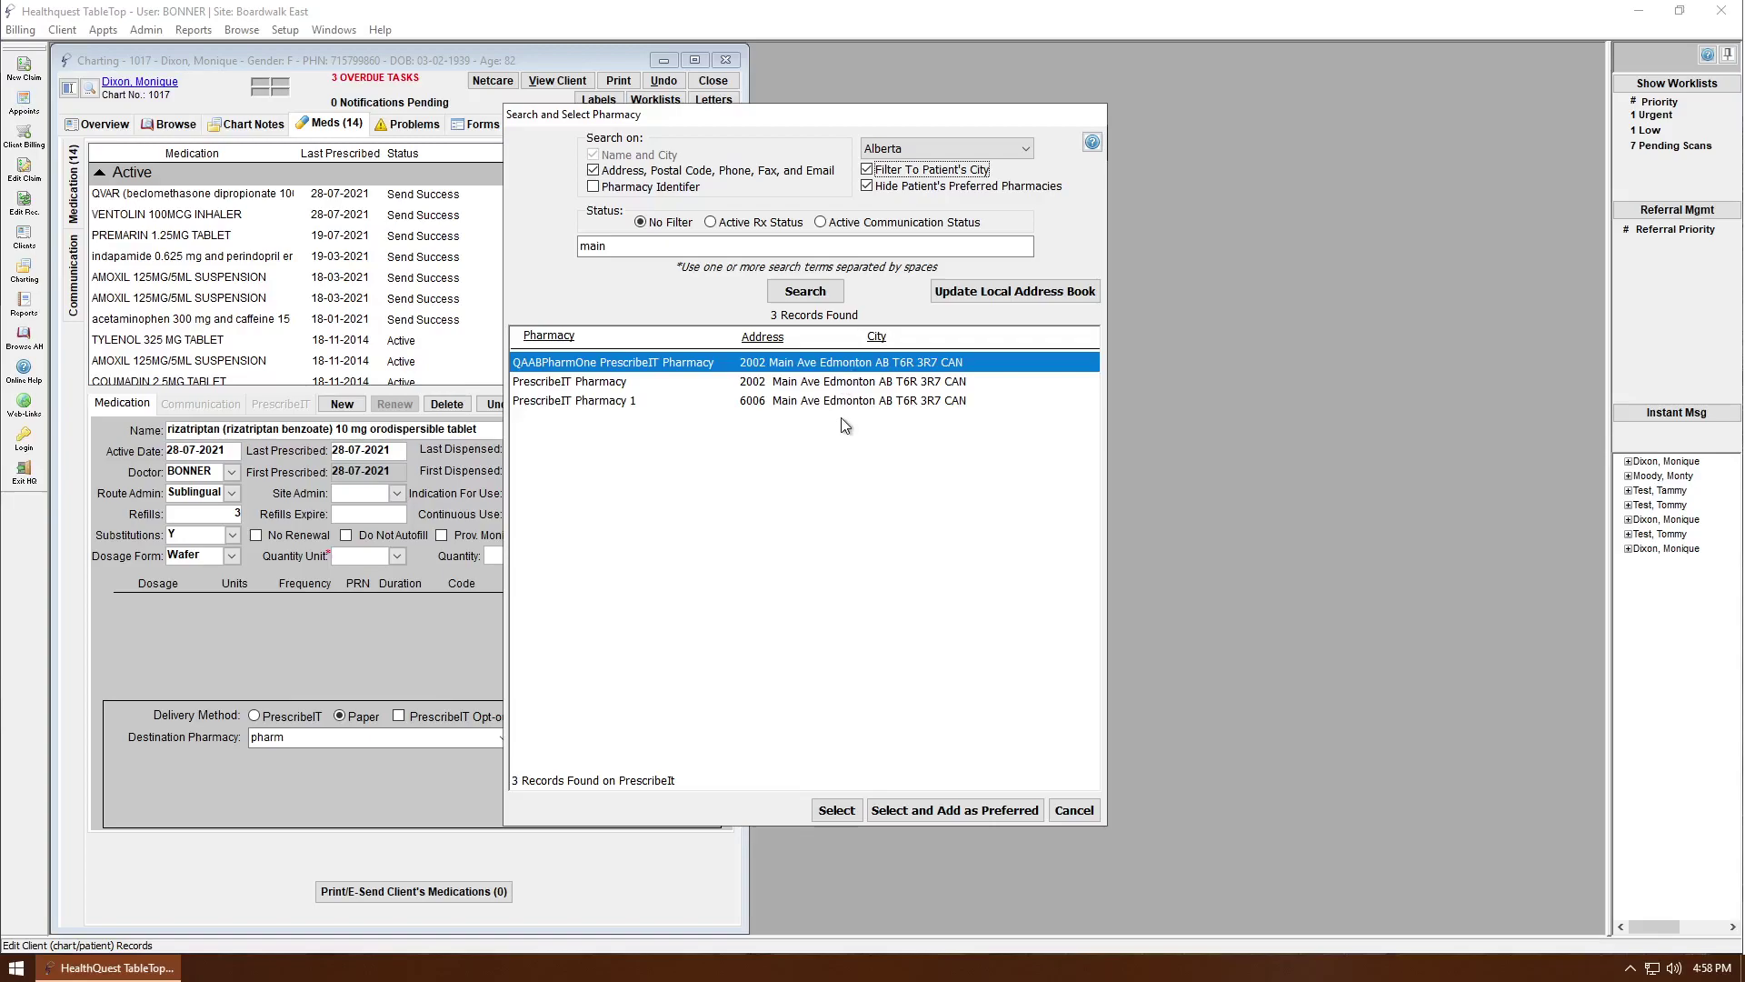
Search by name and city for "pharm" without the city filter, including the patient's preferred pharmacies, and hide the preferred ones again
click(867, 170)
click(627, 171)
click(867, 186)
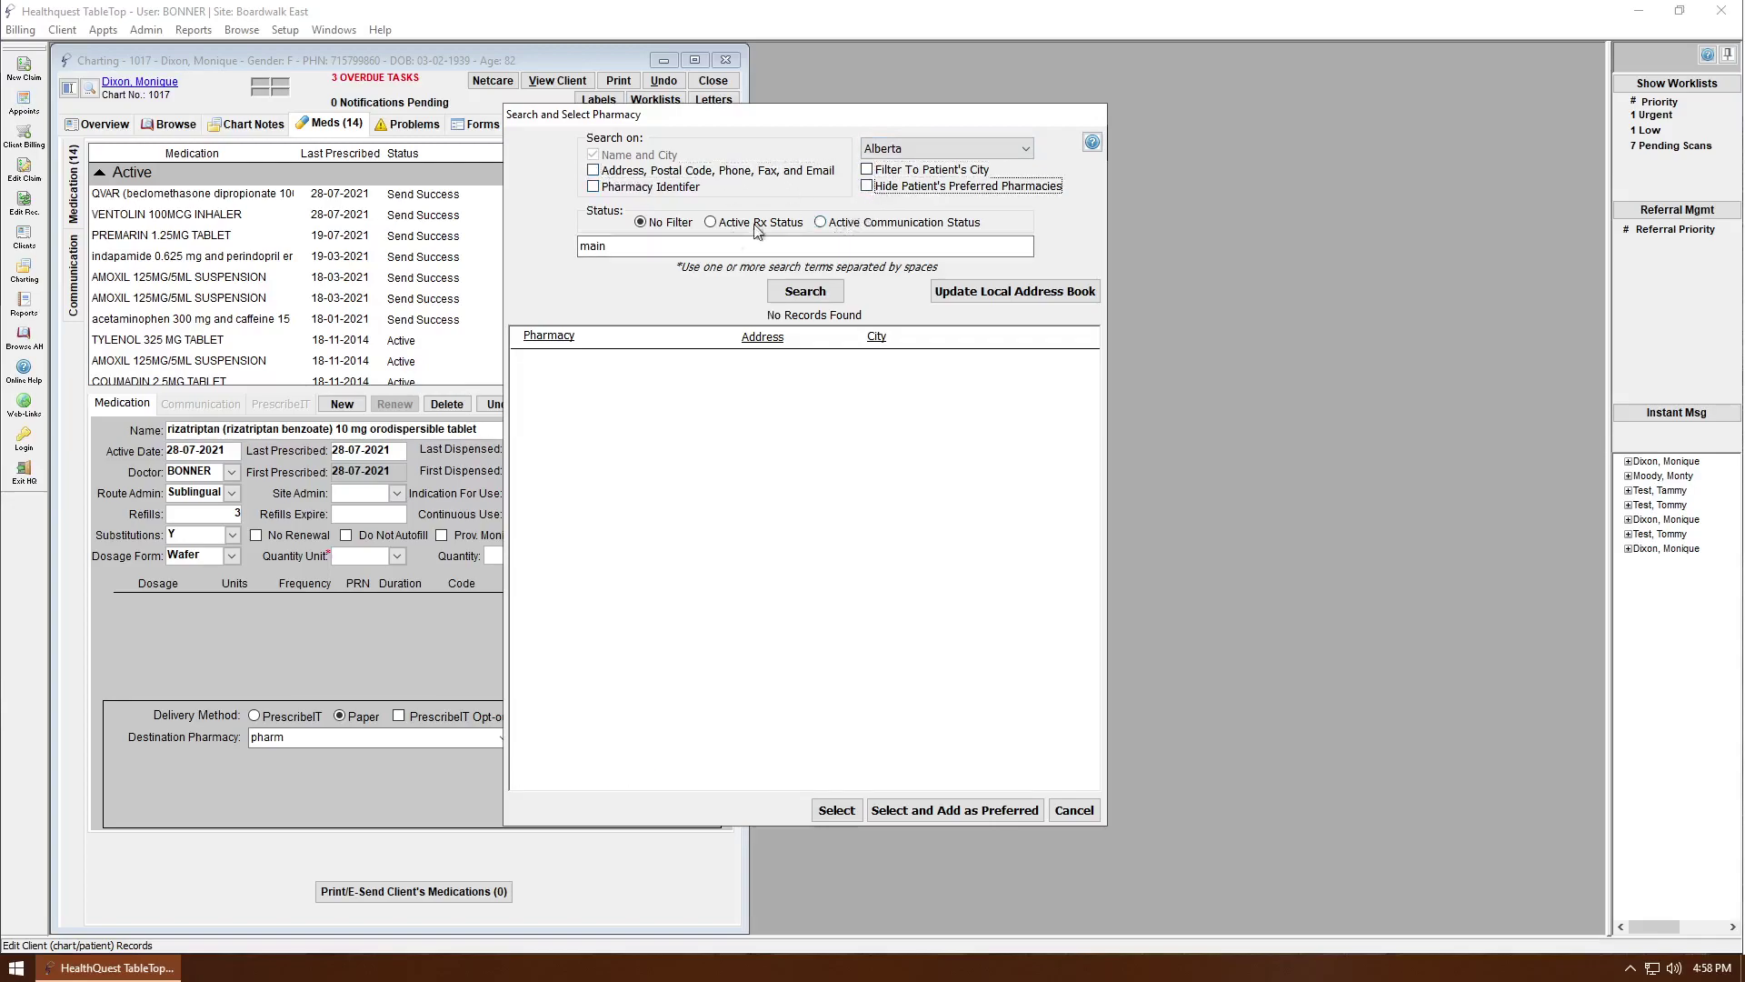
double_click(673, 253)
key(BackSpace)
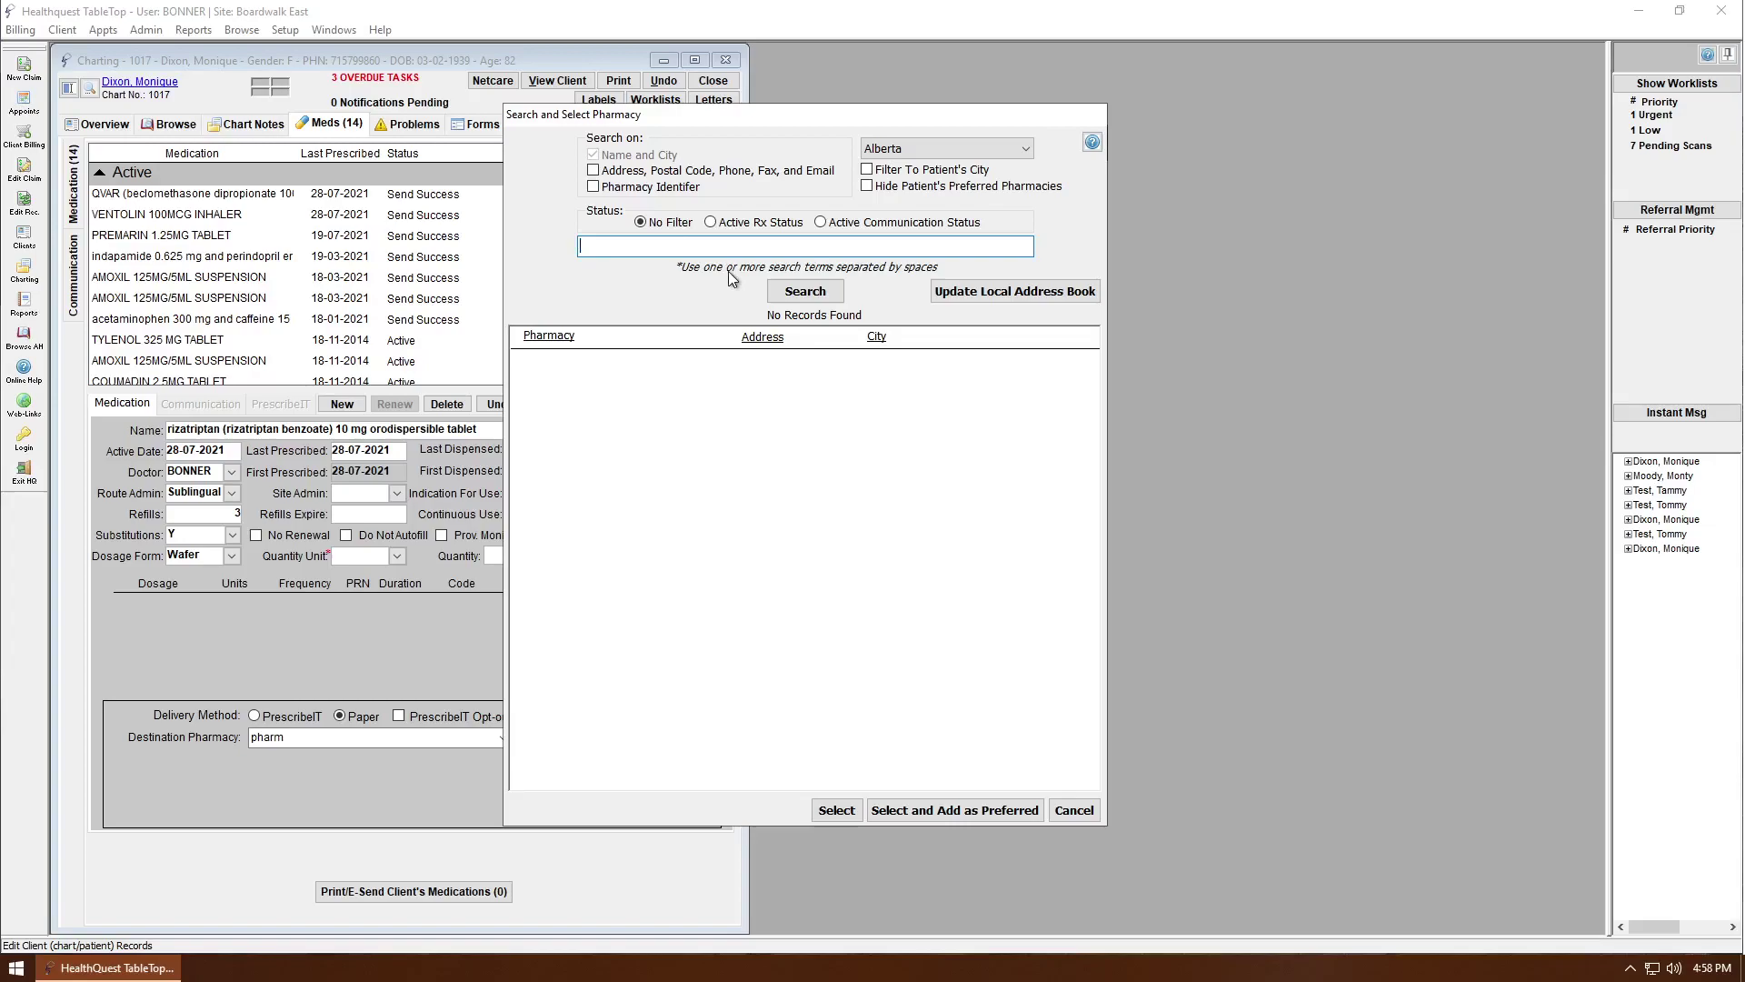
text(pharm)
click(812, 295)
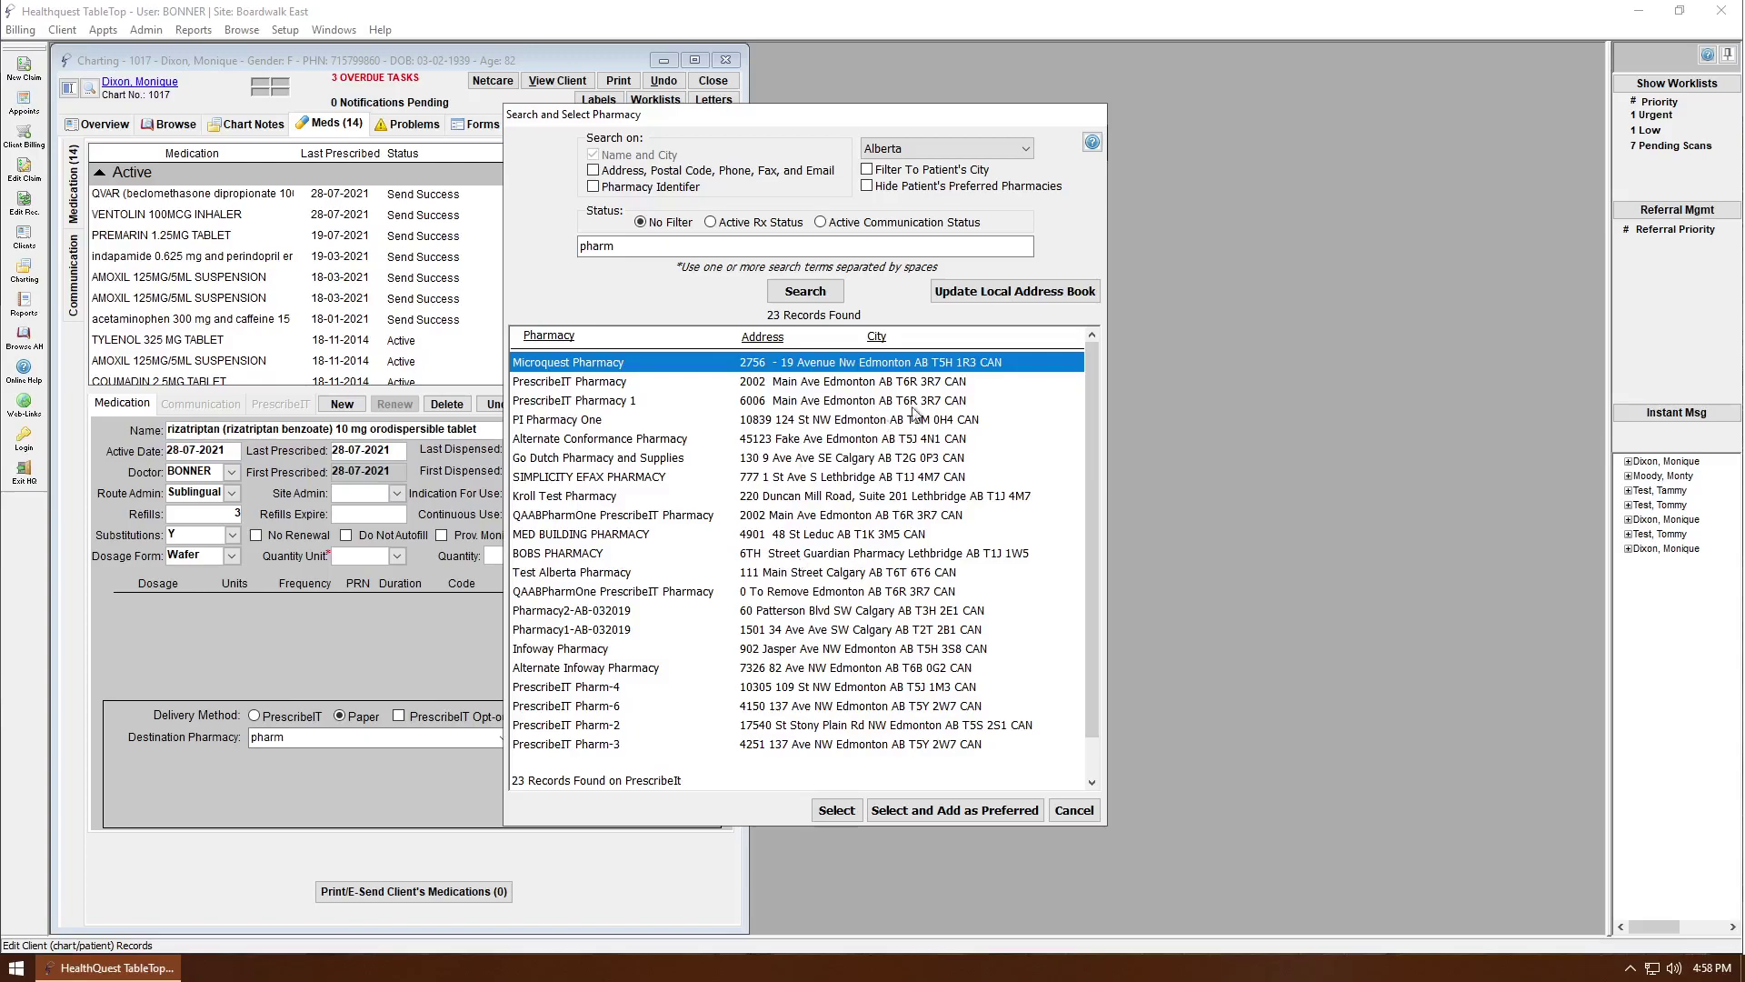
click(922, 187)
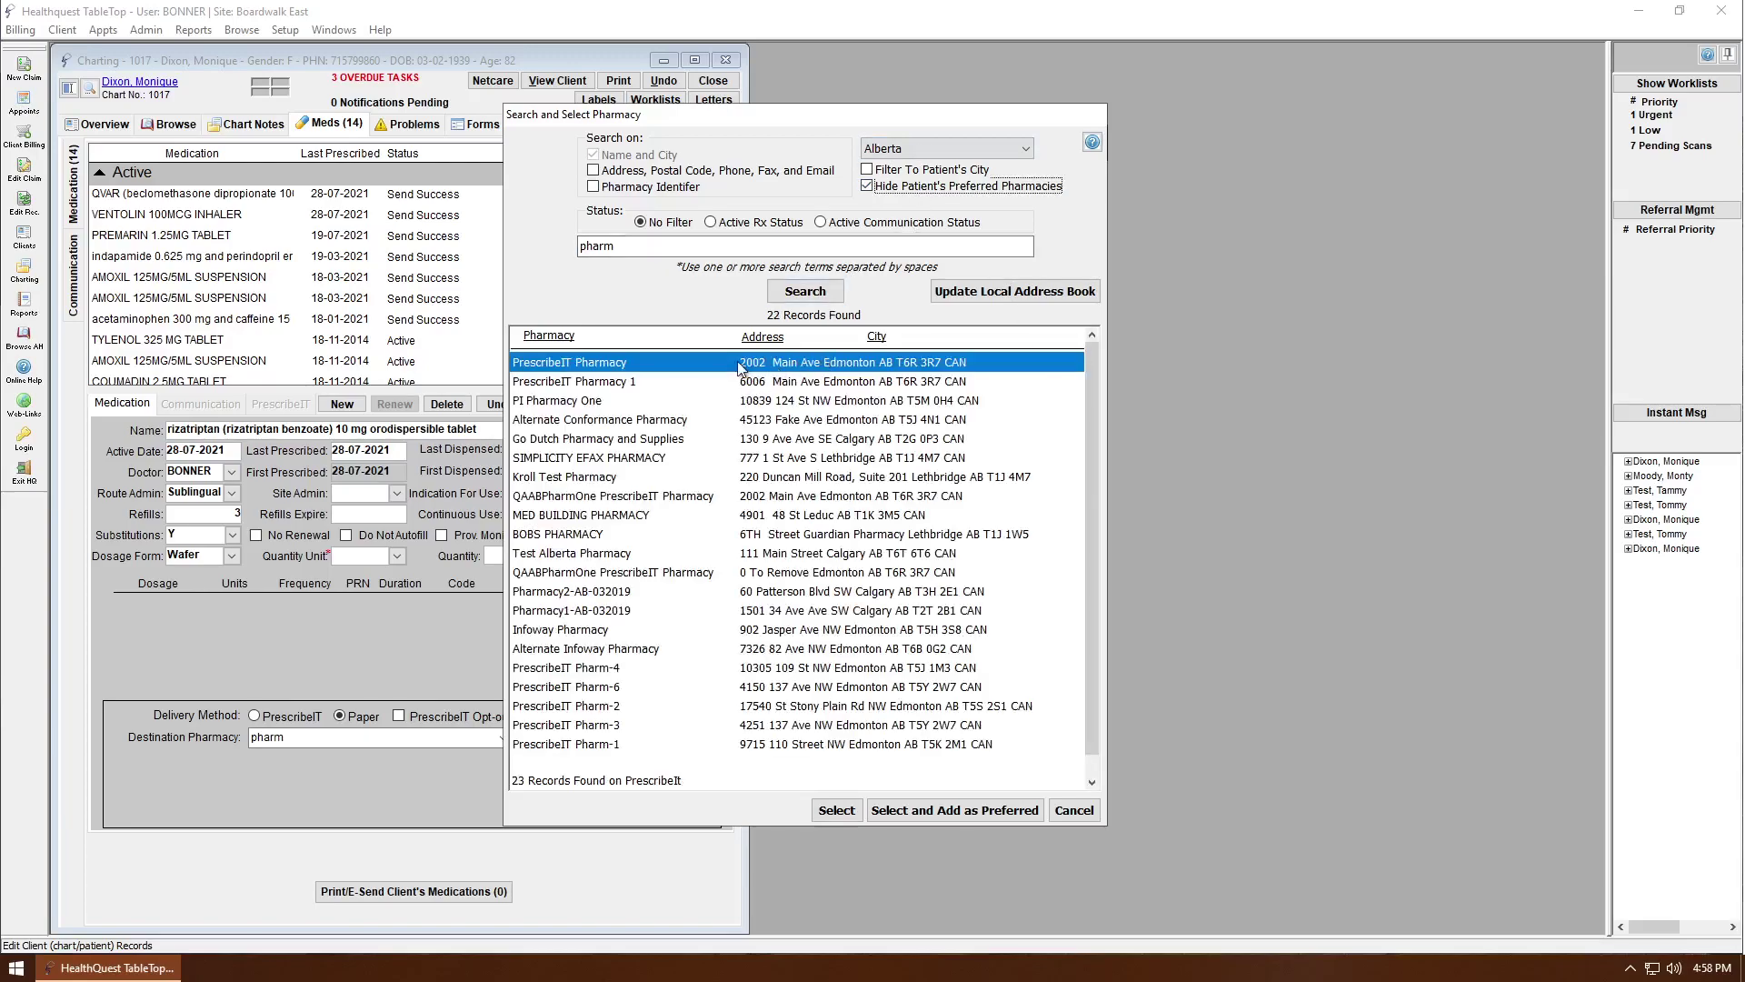
Search by pharmacy identifier, using the identifier shown in the details of Go Dutch Pharmacy and Supplies
click(656, 245)
double_click(656, 246)
key(BackSpace)
click(620, 186)
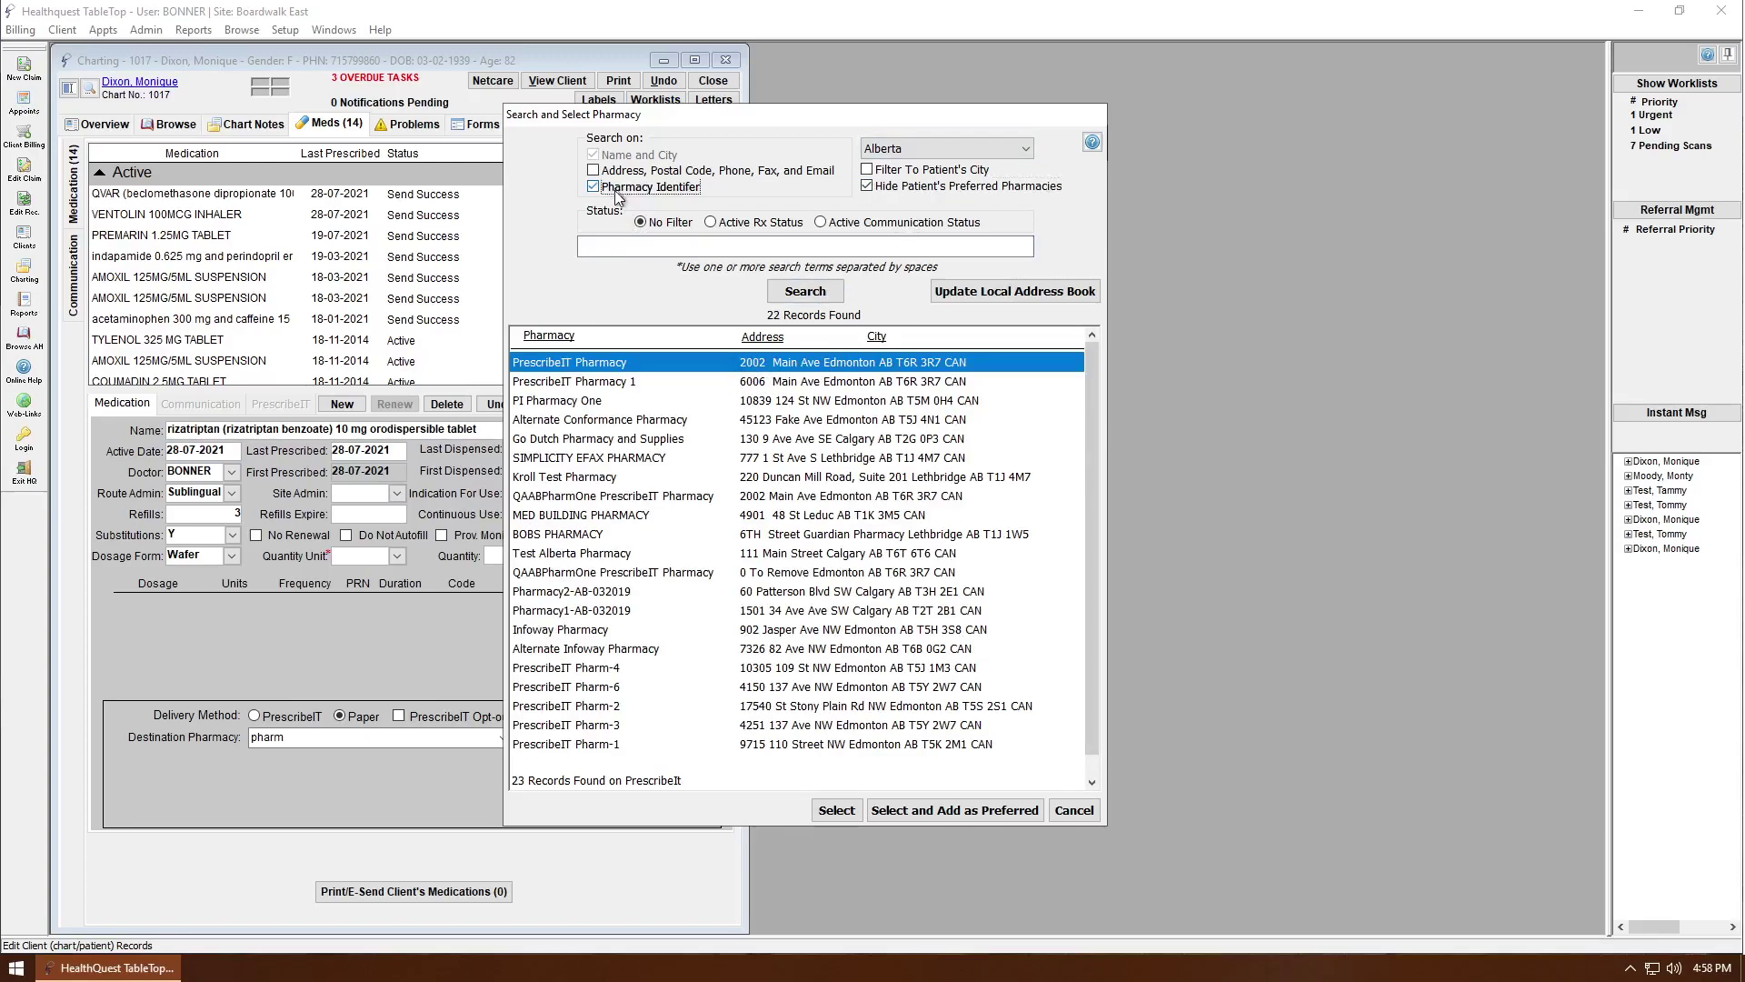
click(593, 440)
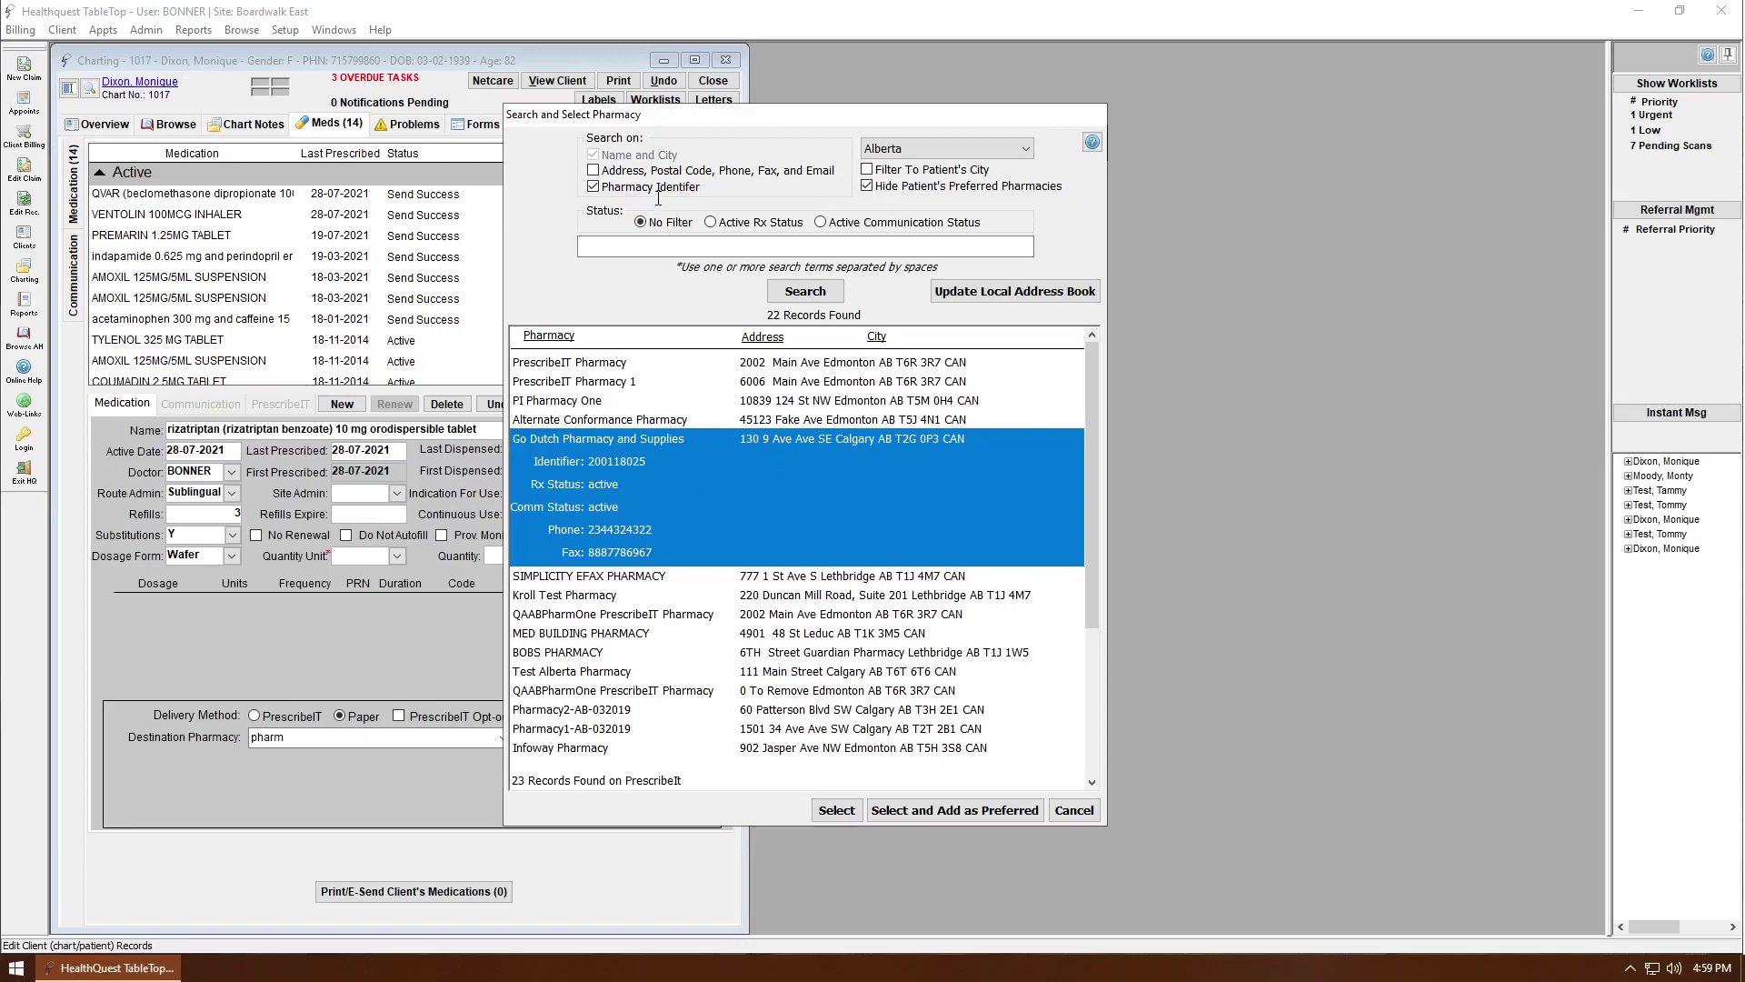
click(622, 247)
text(200118025)
click(818, 296)
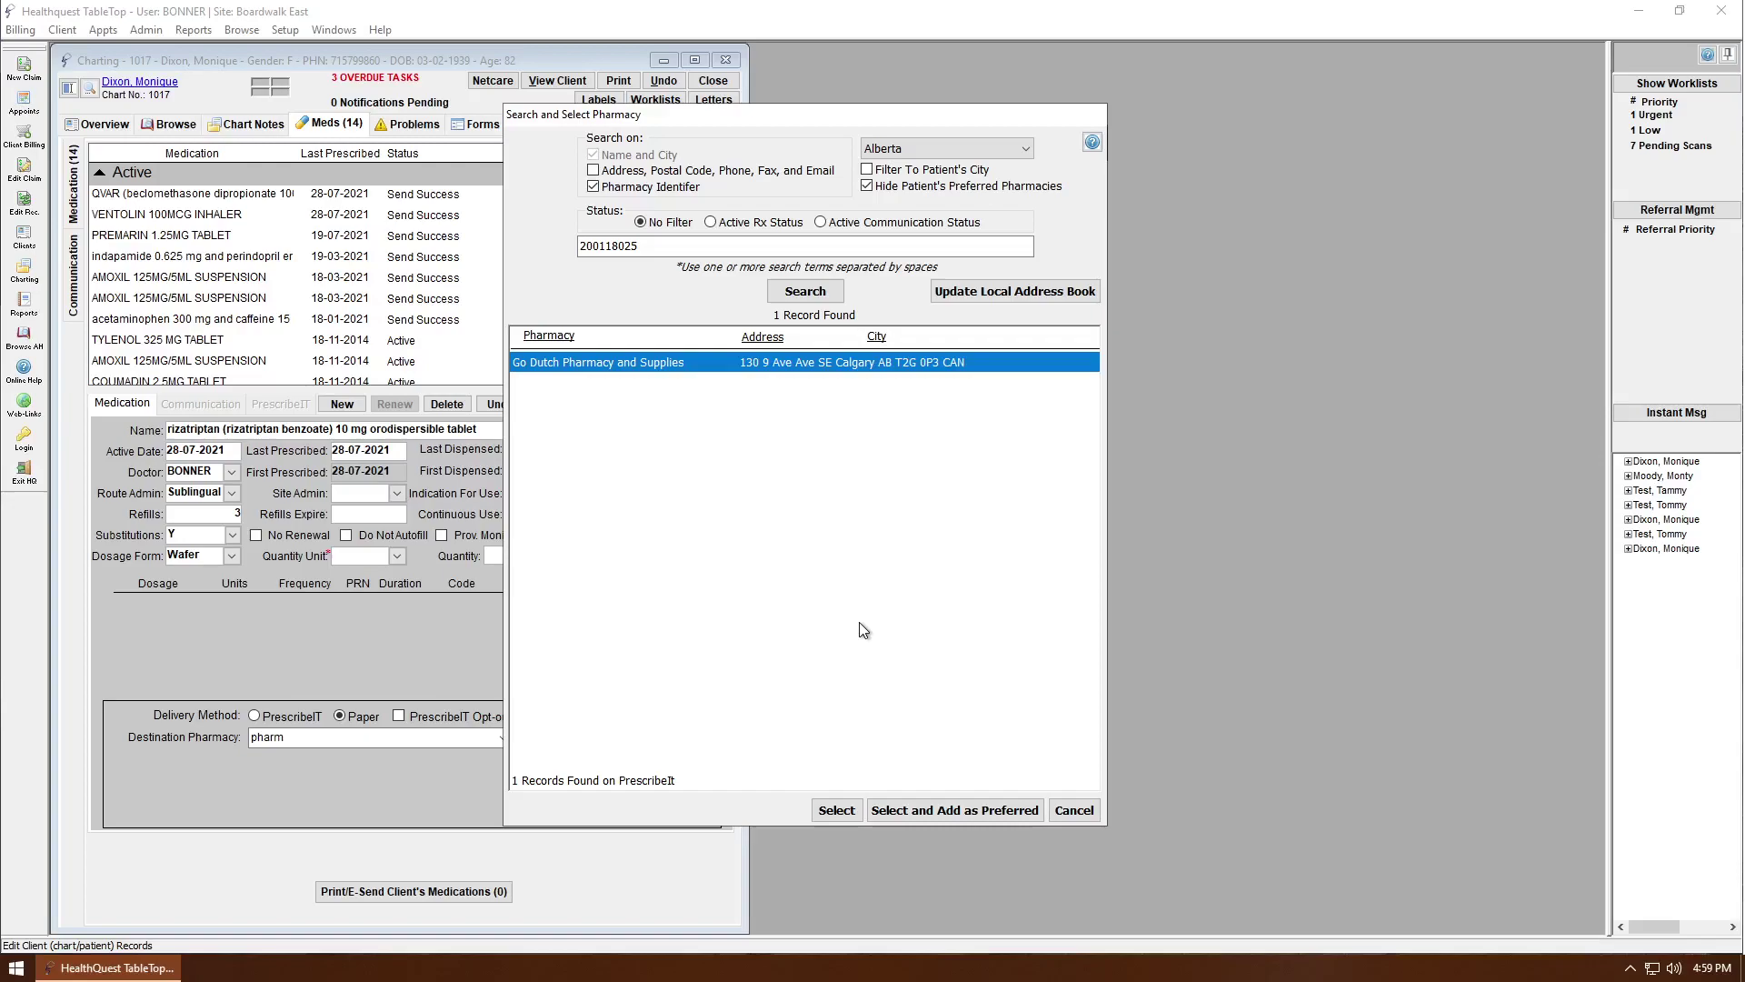
Update the local address book and select Go Dutch Pharmacy and Supplies as the destination and the patient's default preferred pharmacy
click(986, 296)
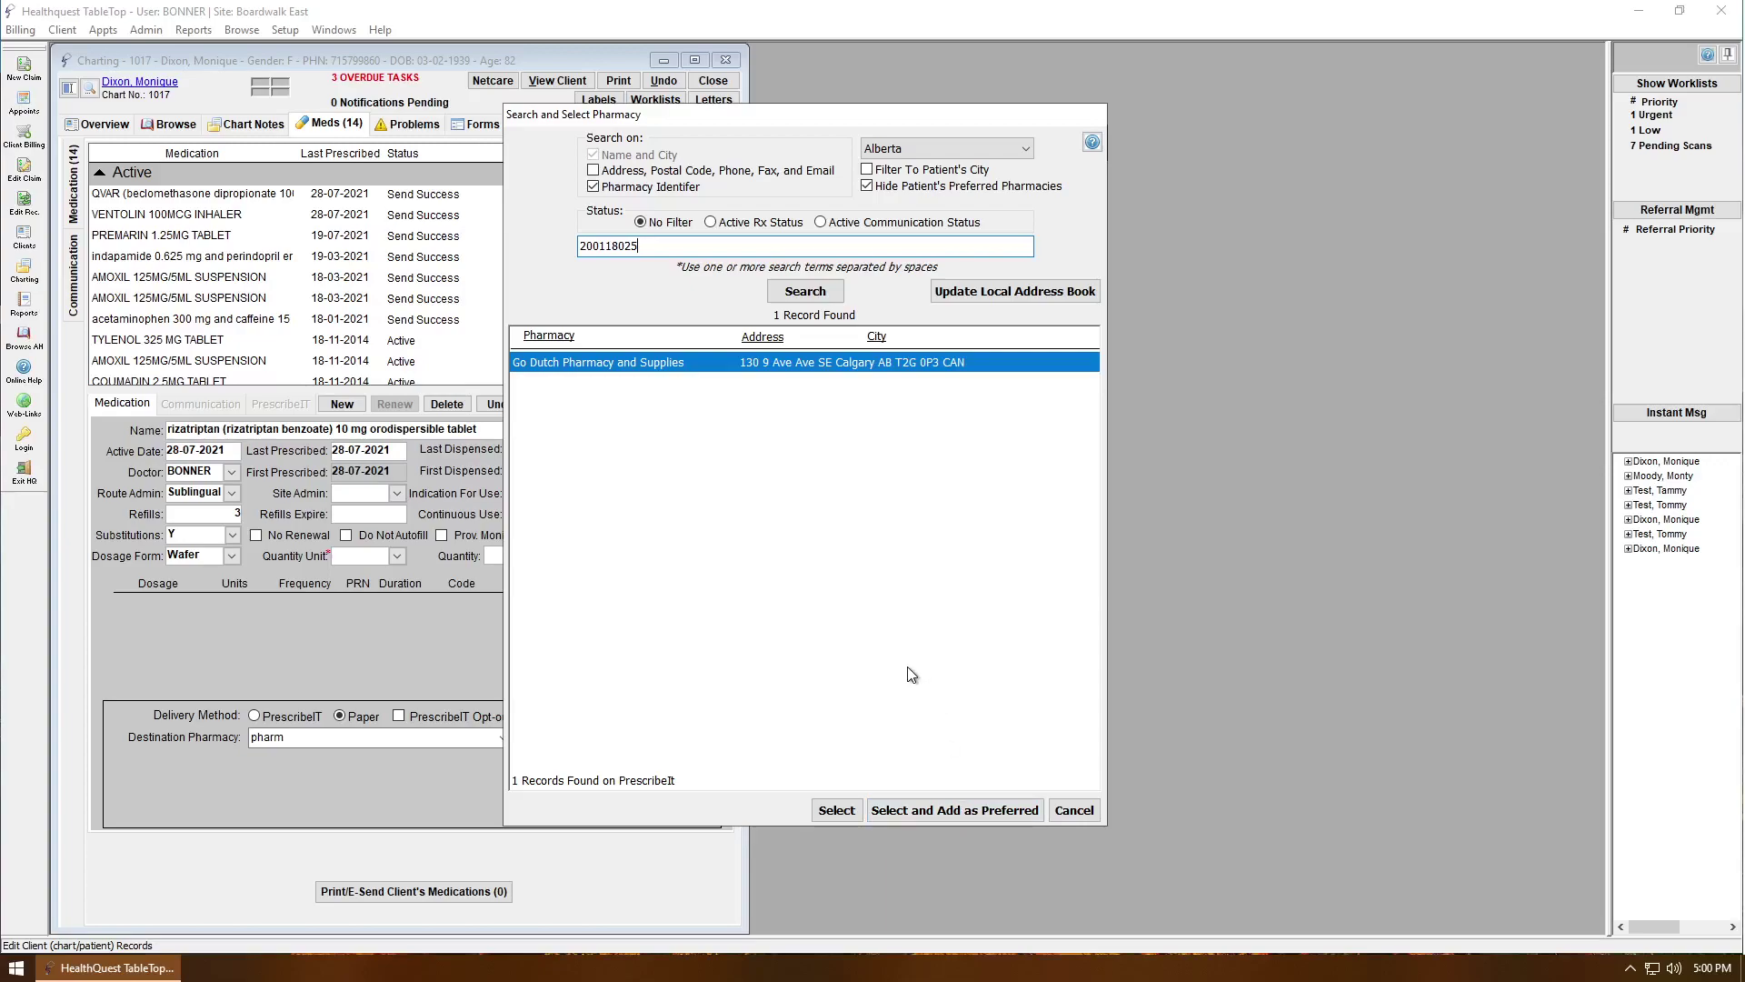
click(954, 810)
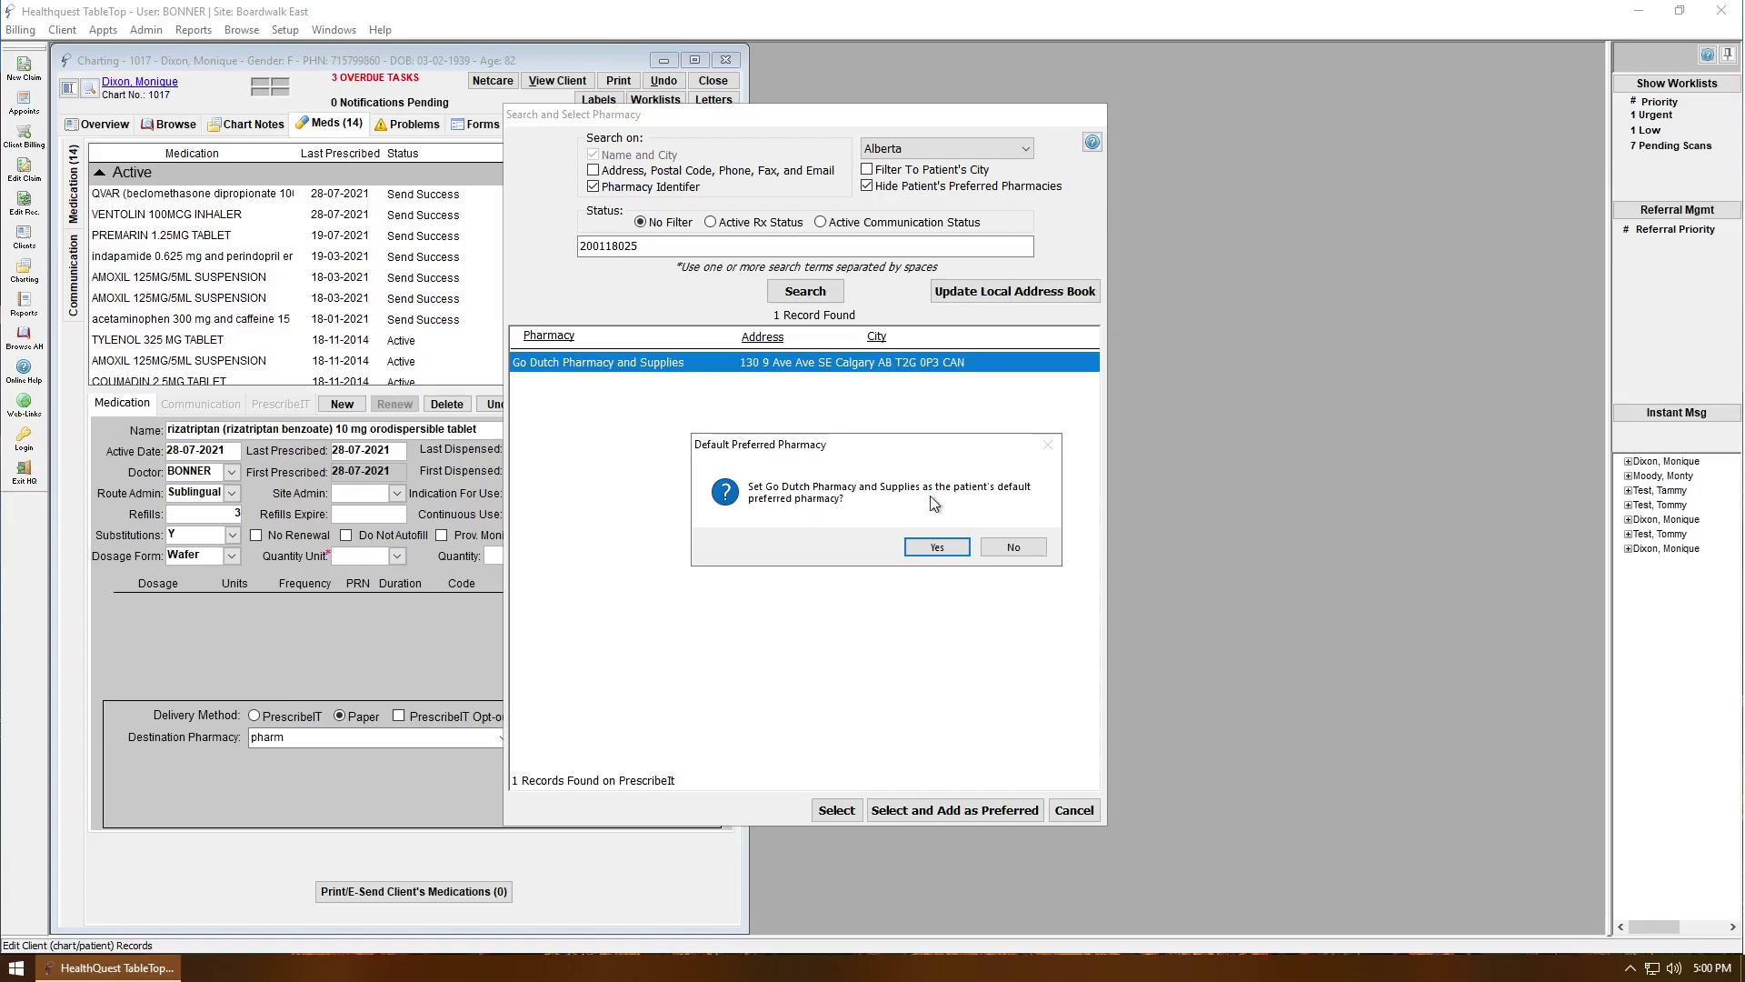
click(937, 548)
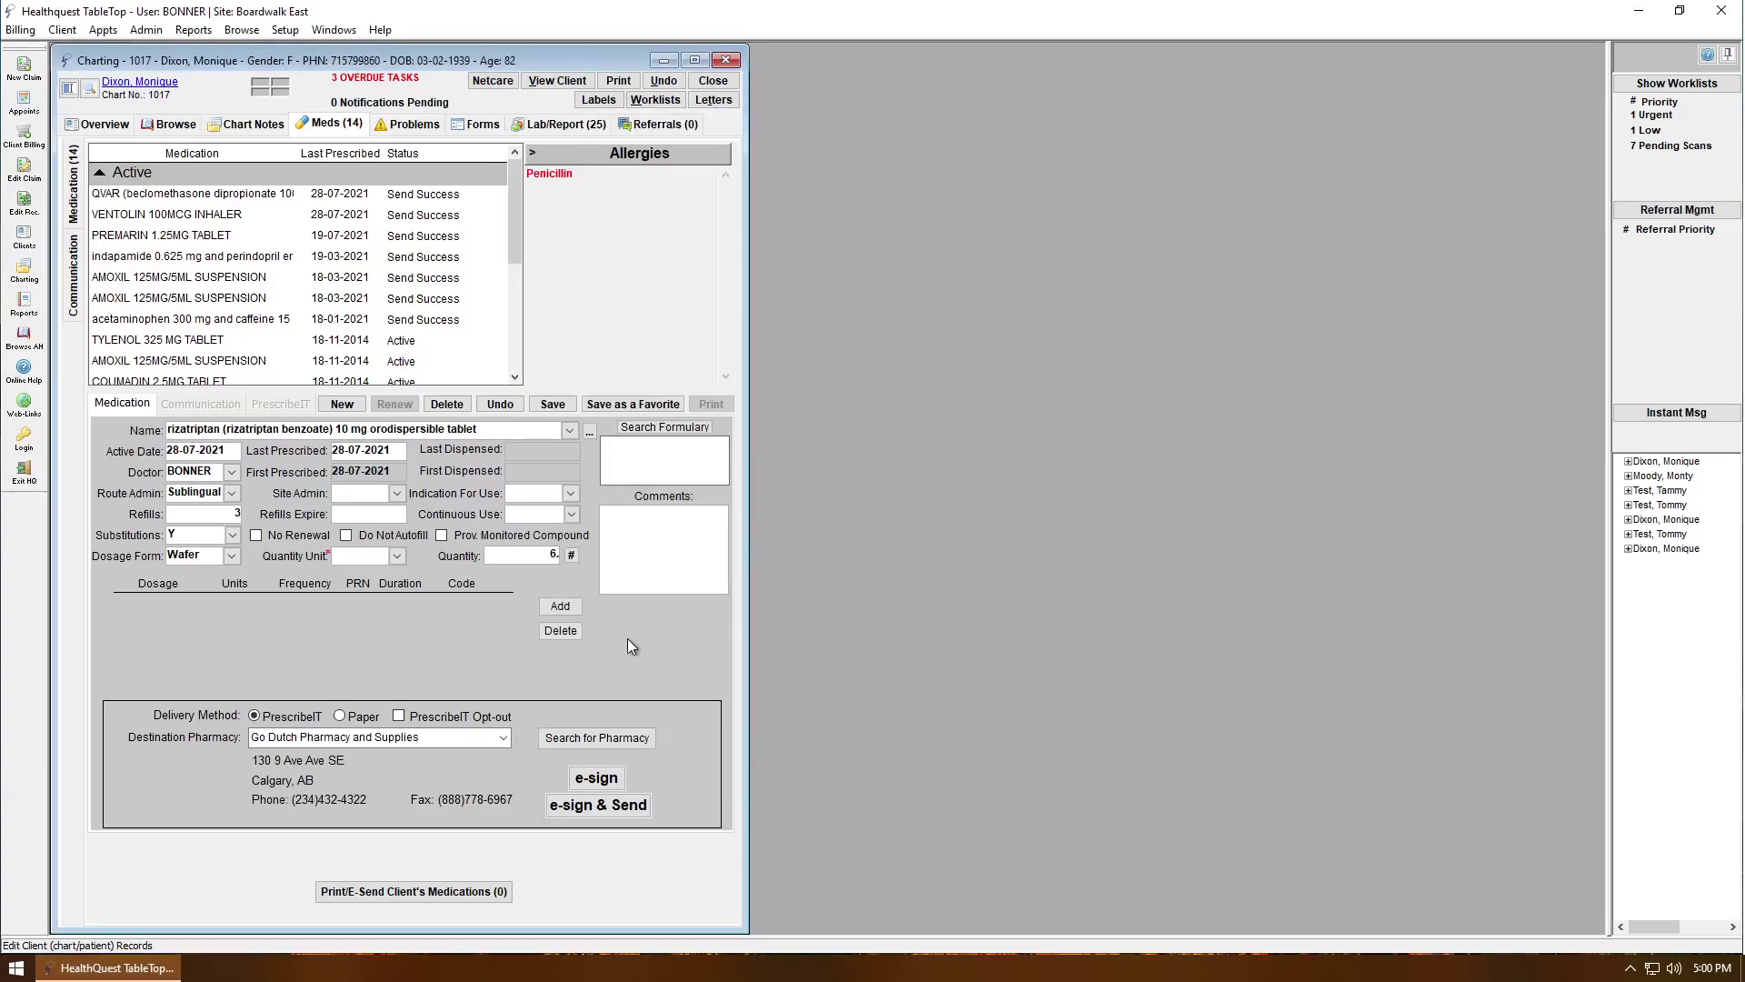
Open the client record's relations and review the details of both preferred PrescribeIT pharmacies
mouse_move(142, 89)
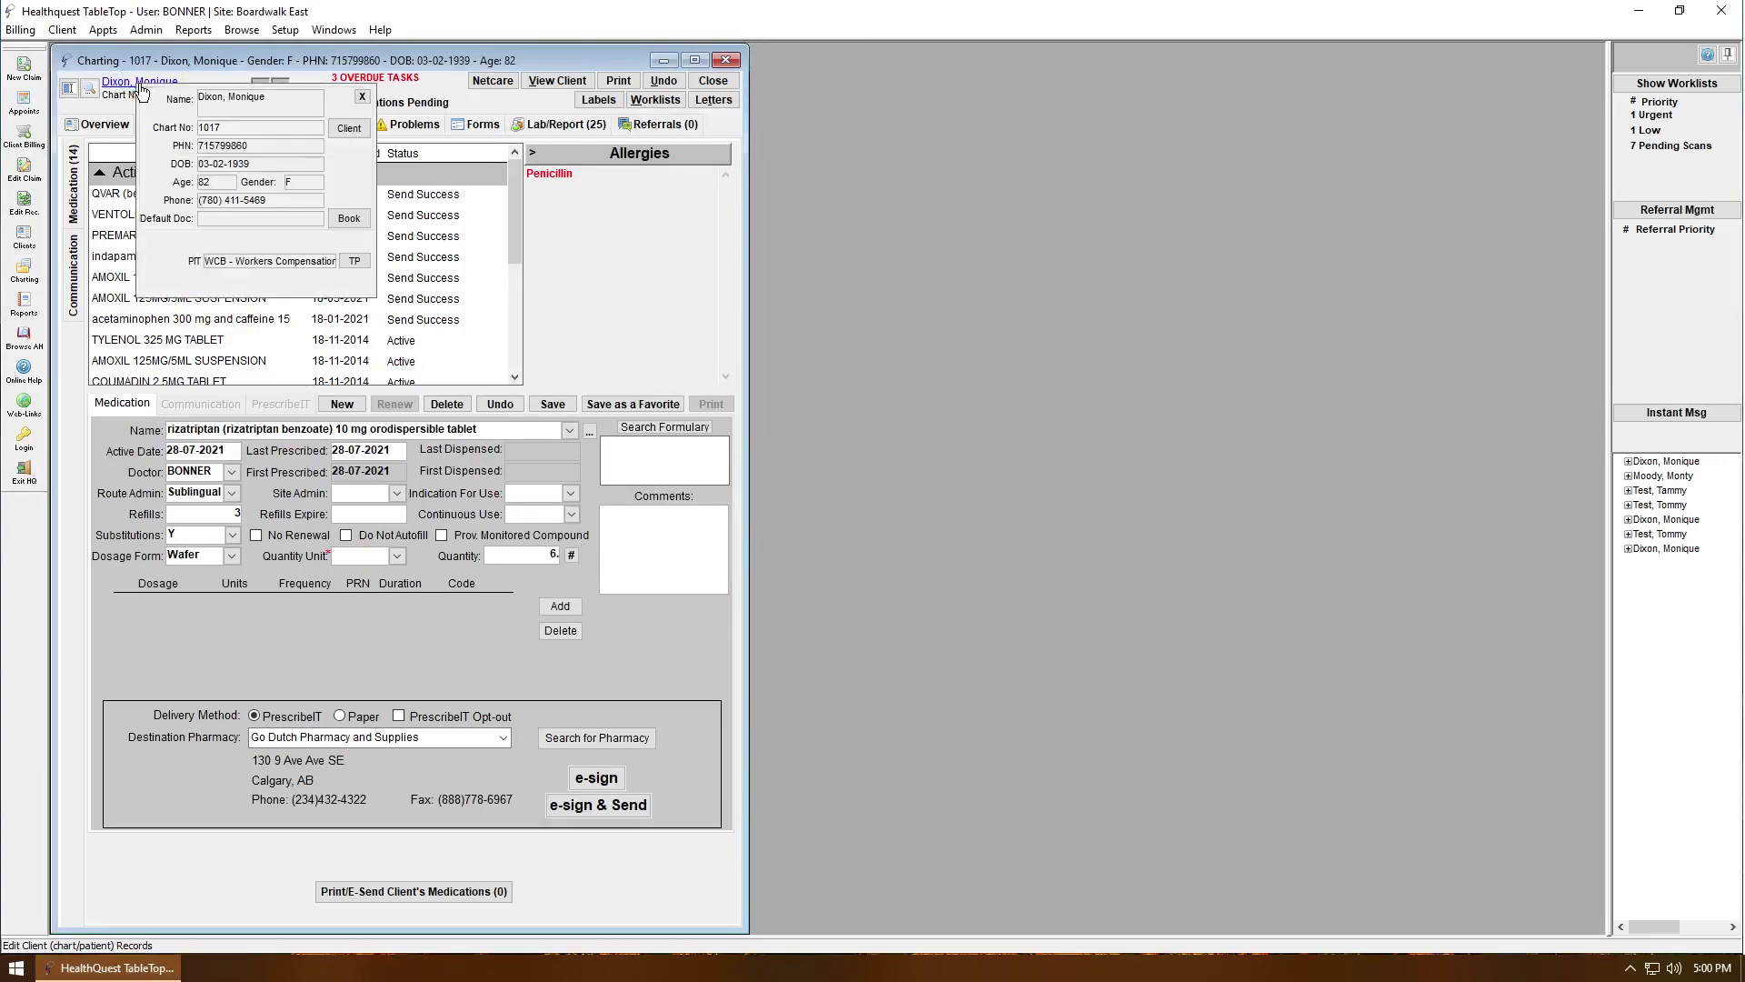
click(342, 131)
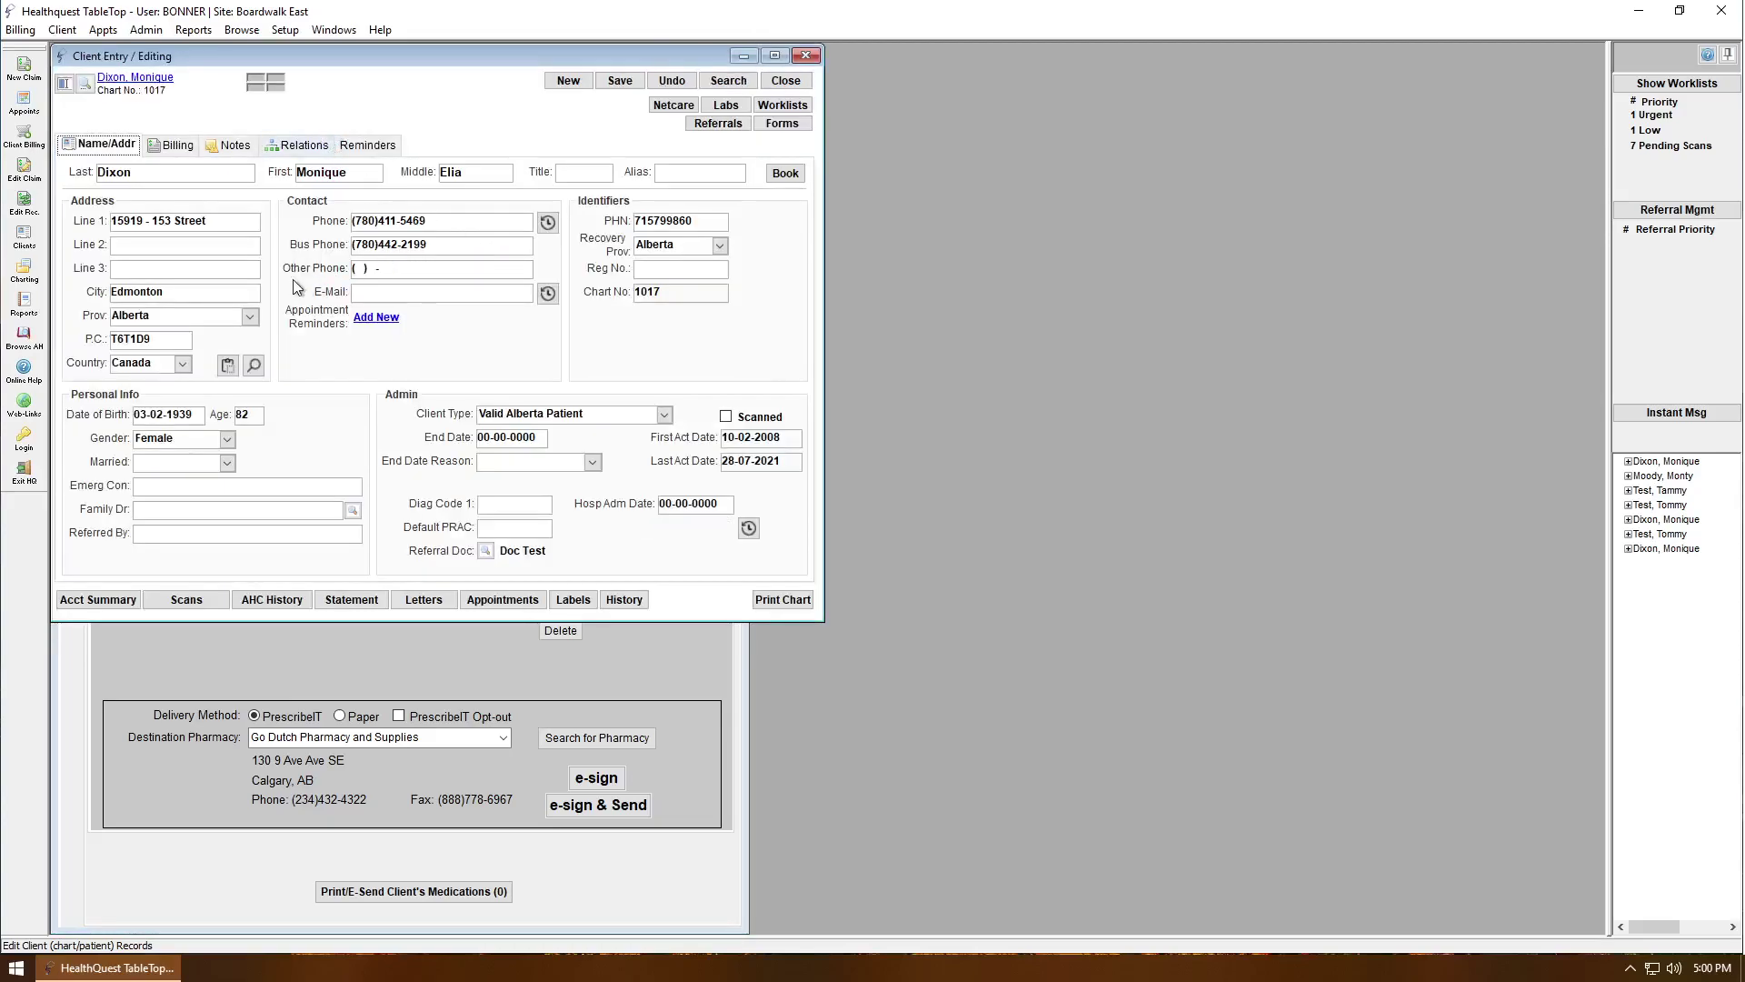
click(303, 147)
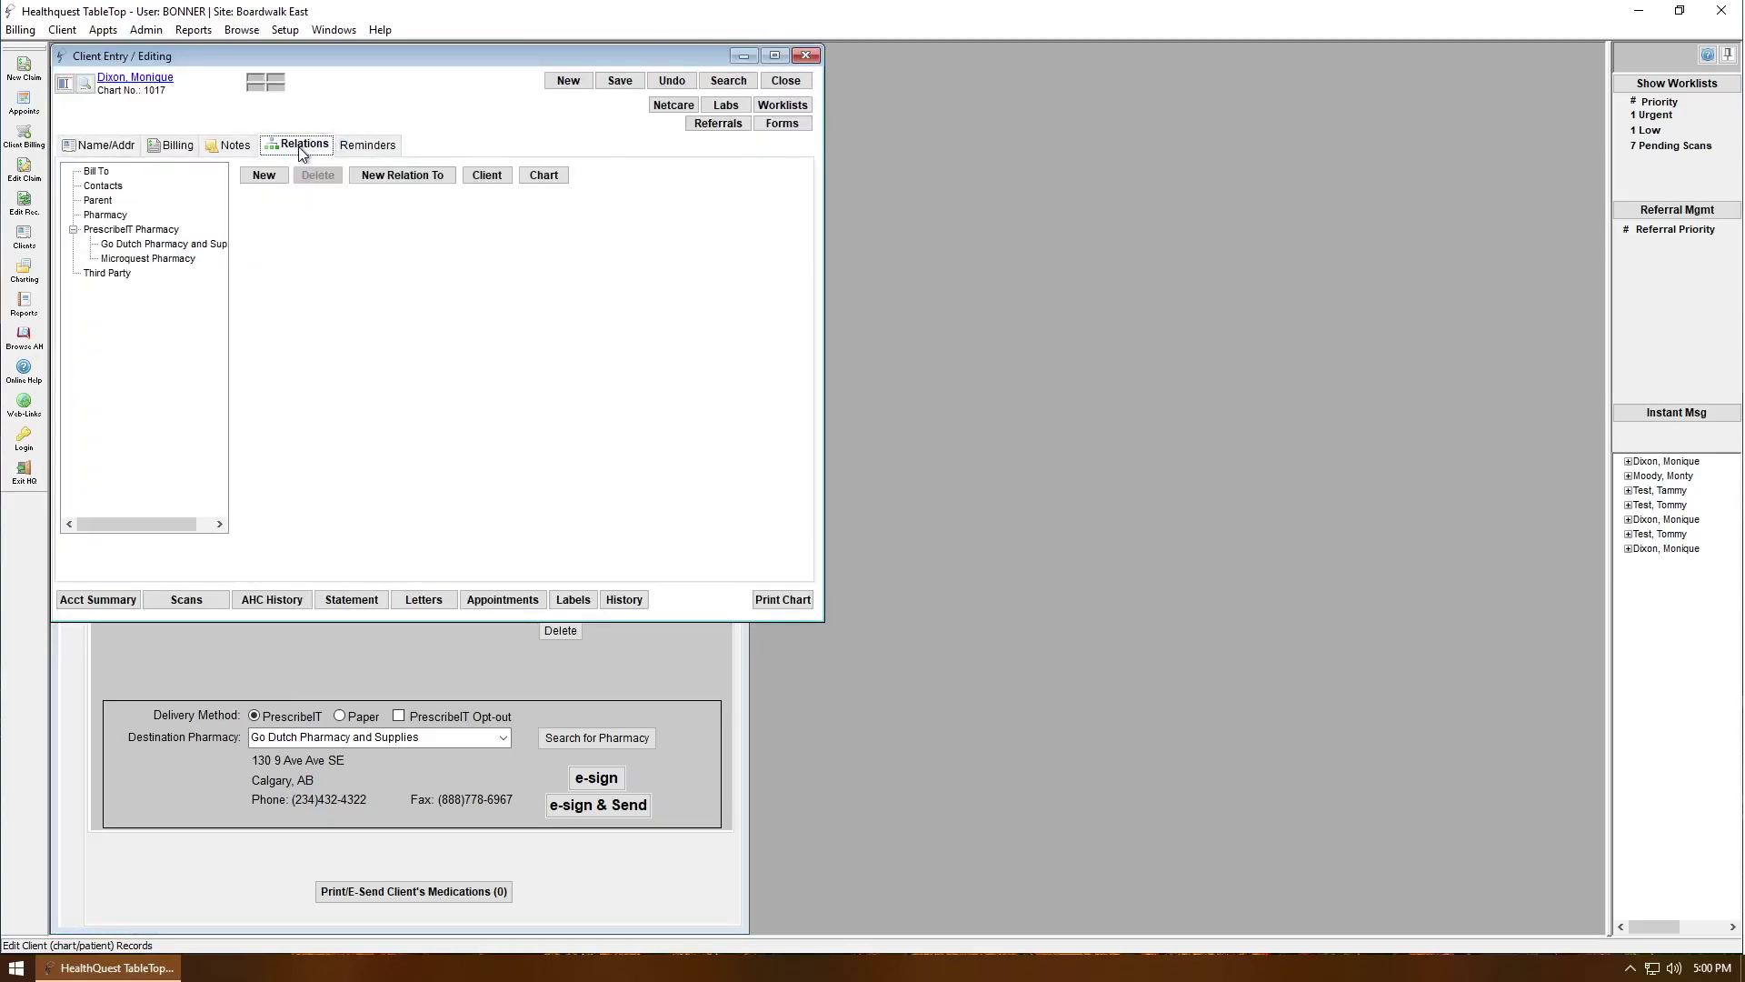
click(137, 230)
click(155, 243)
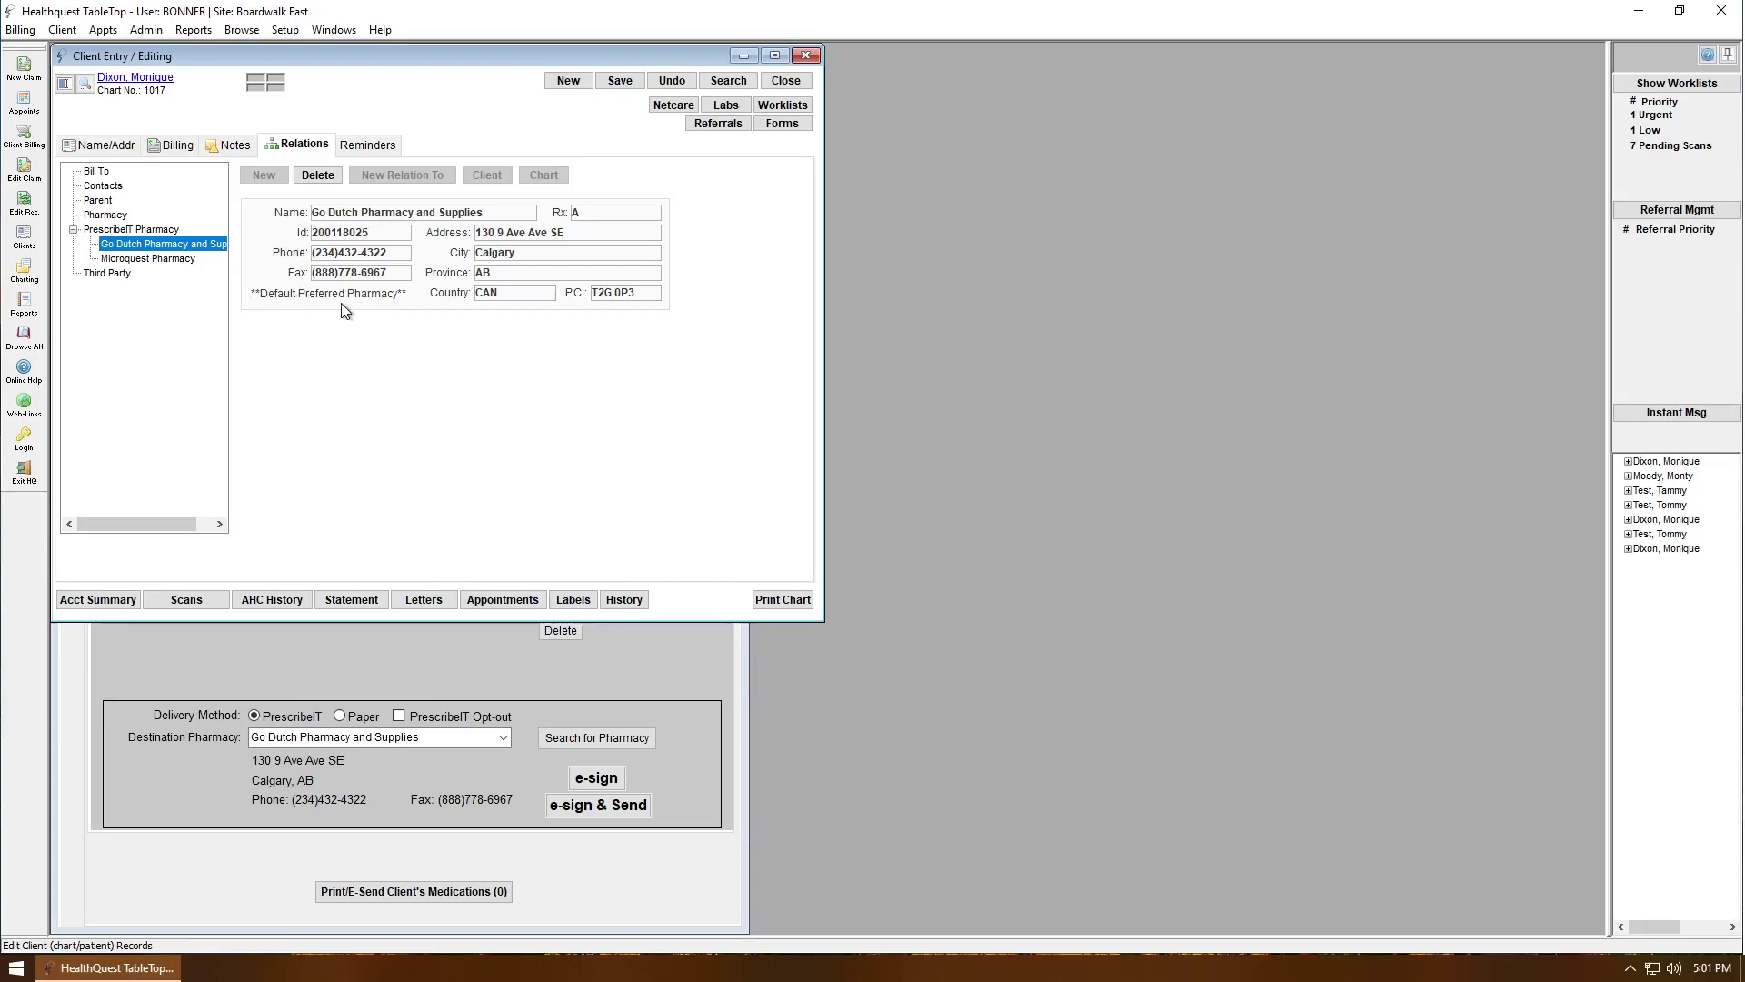
click(150, 264)
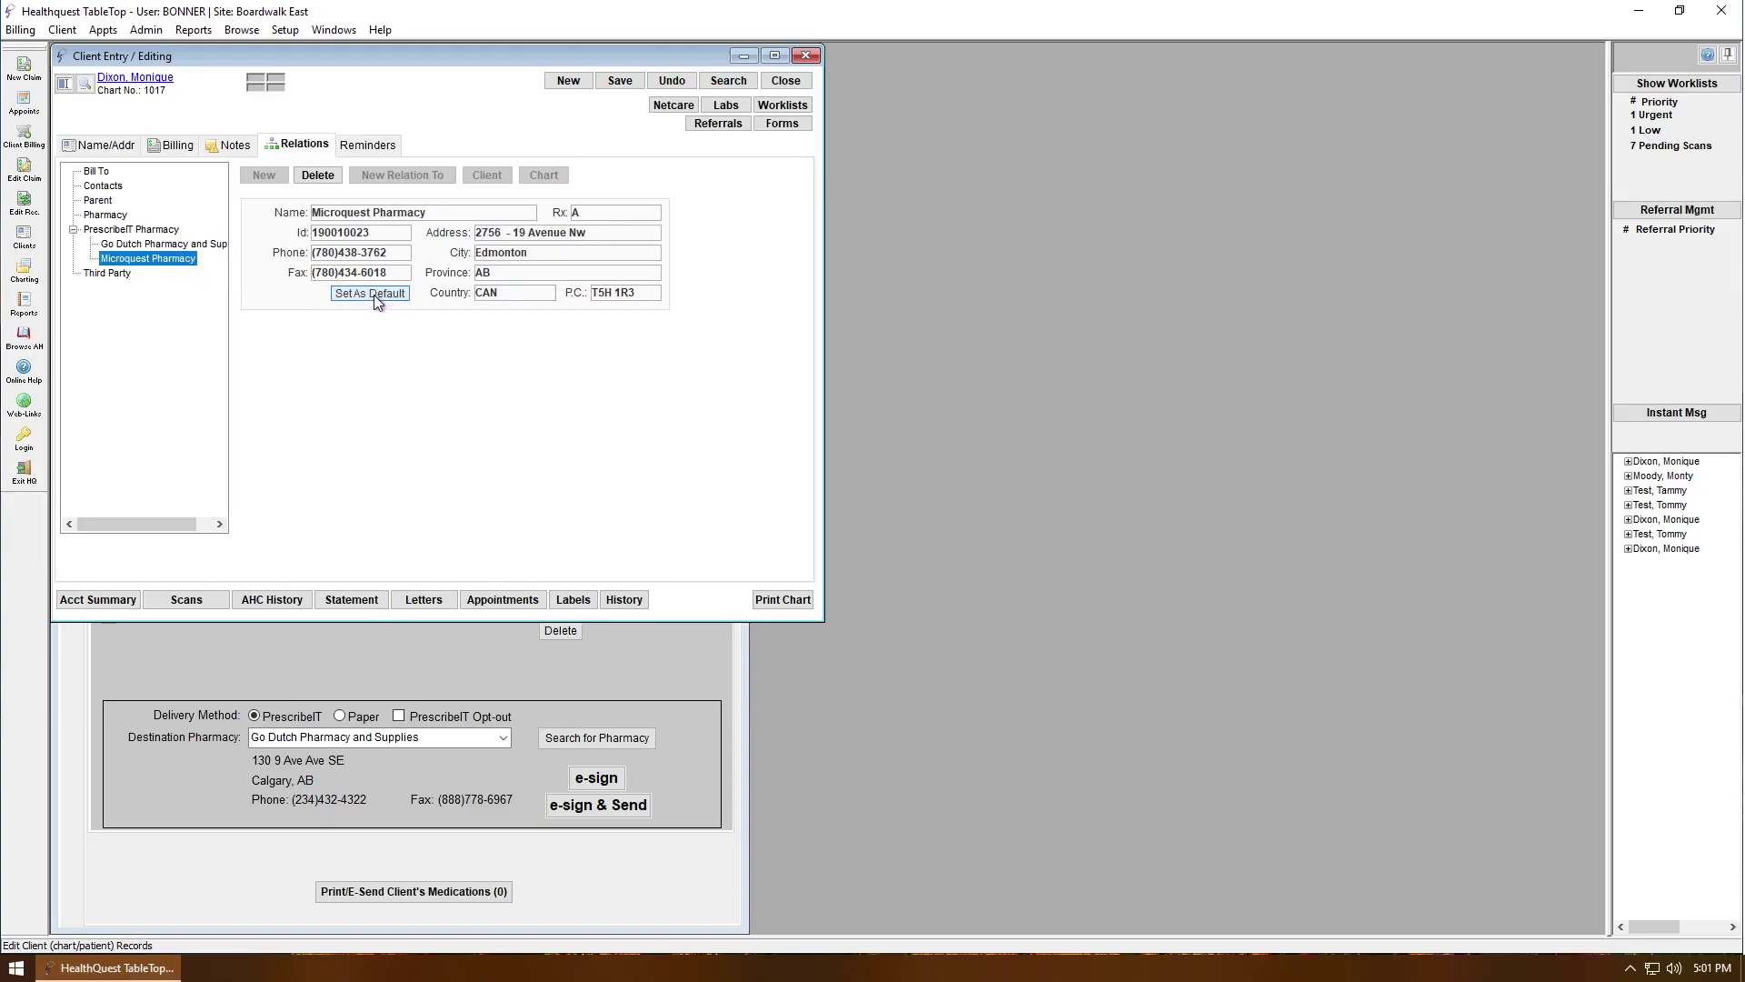
Delete Go Dutch Pharmacy and Supplies from the client's PrescribeIT pharmacy relations
click(170, 246)
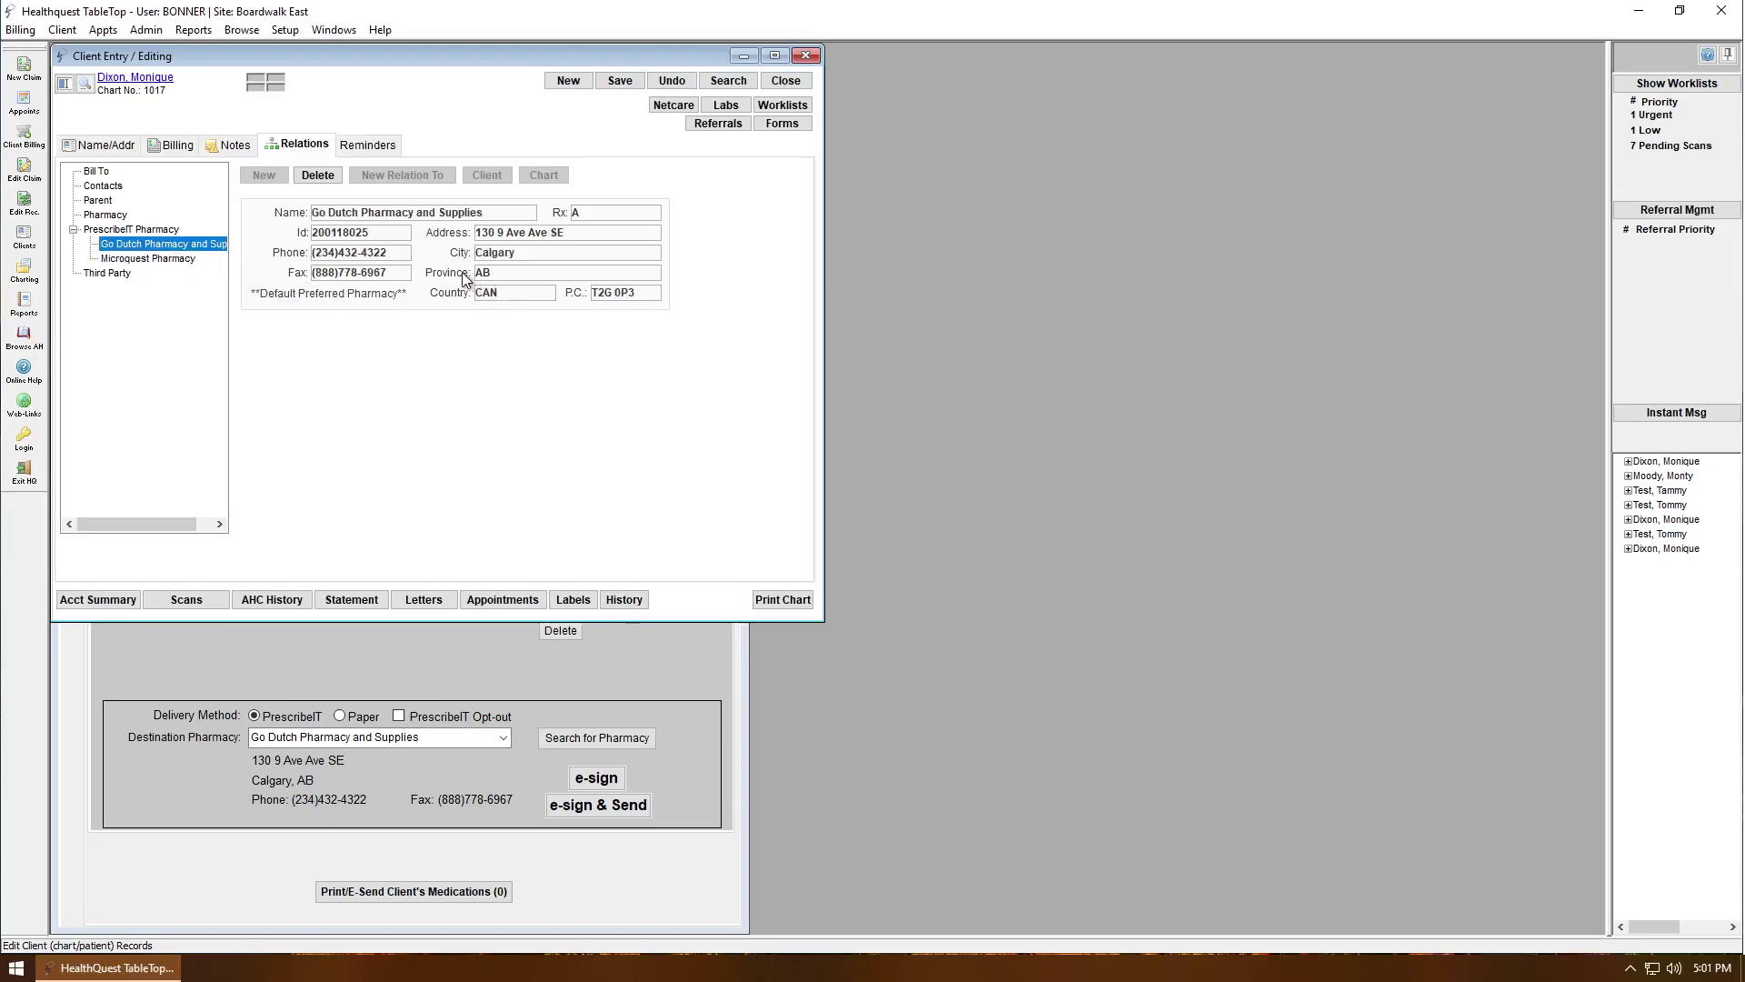
click(318, 178)
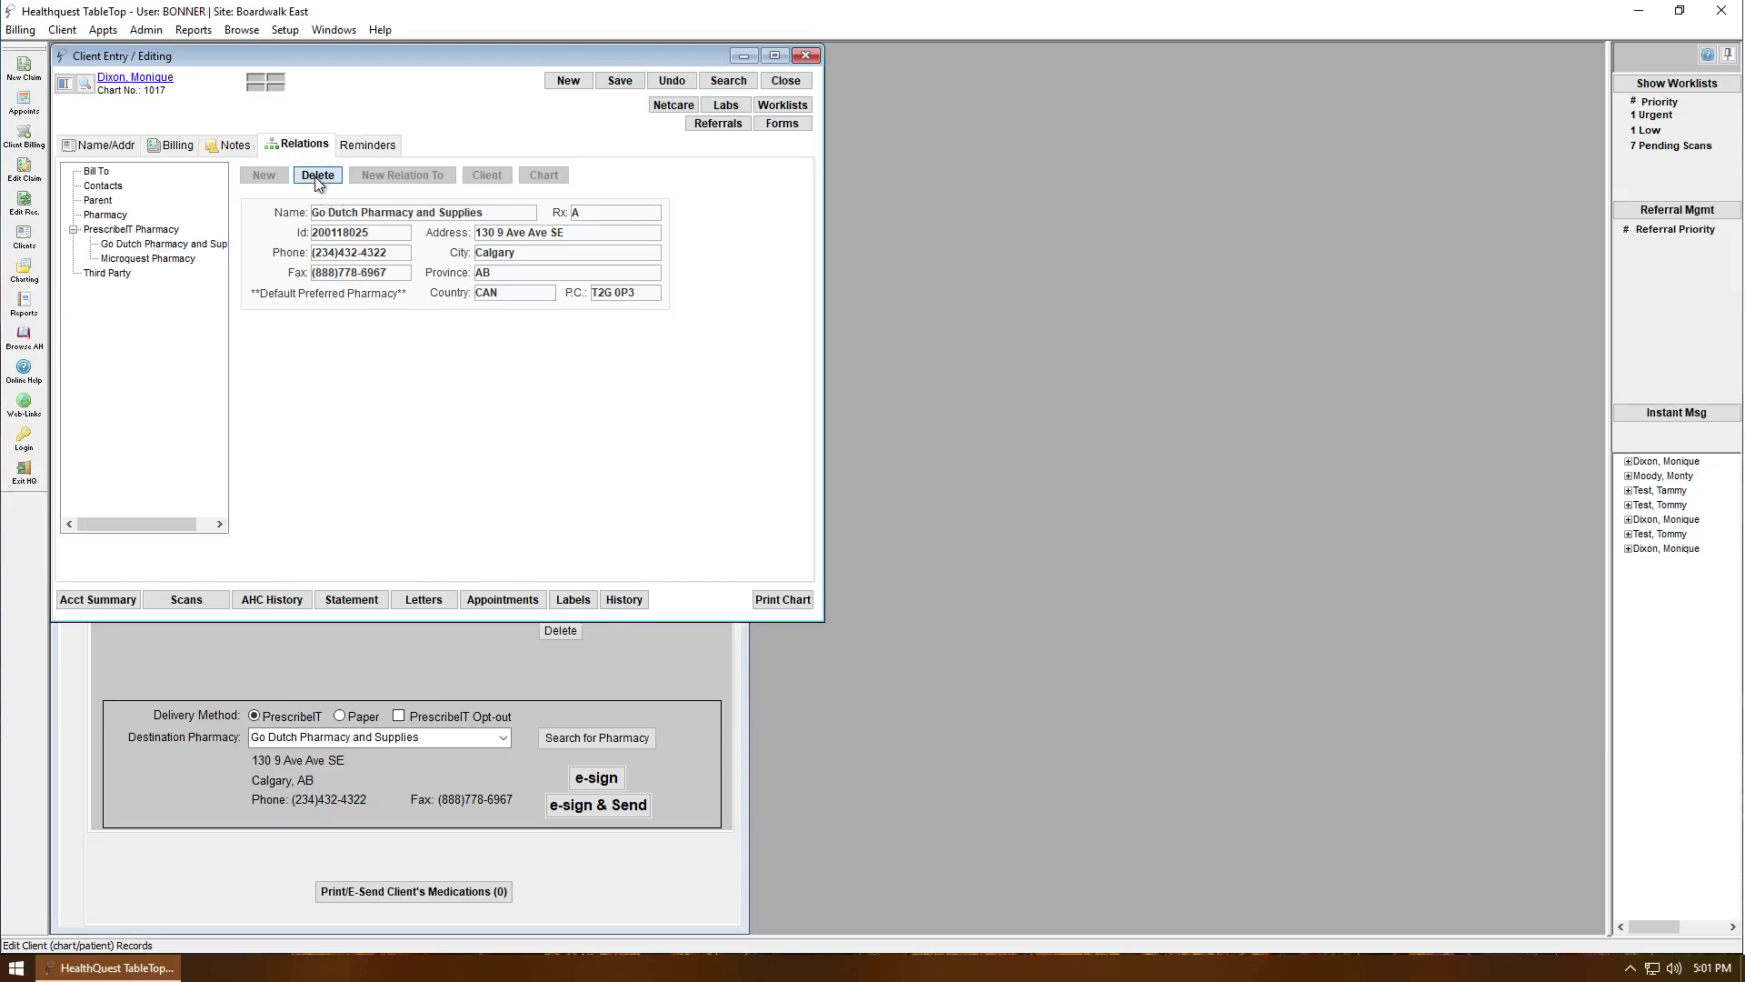
click(898, 546)
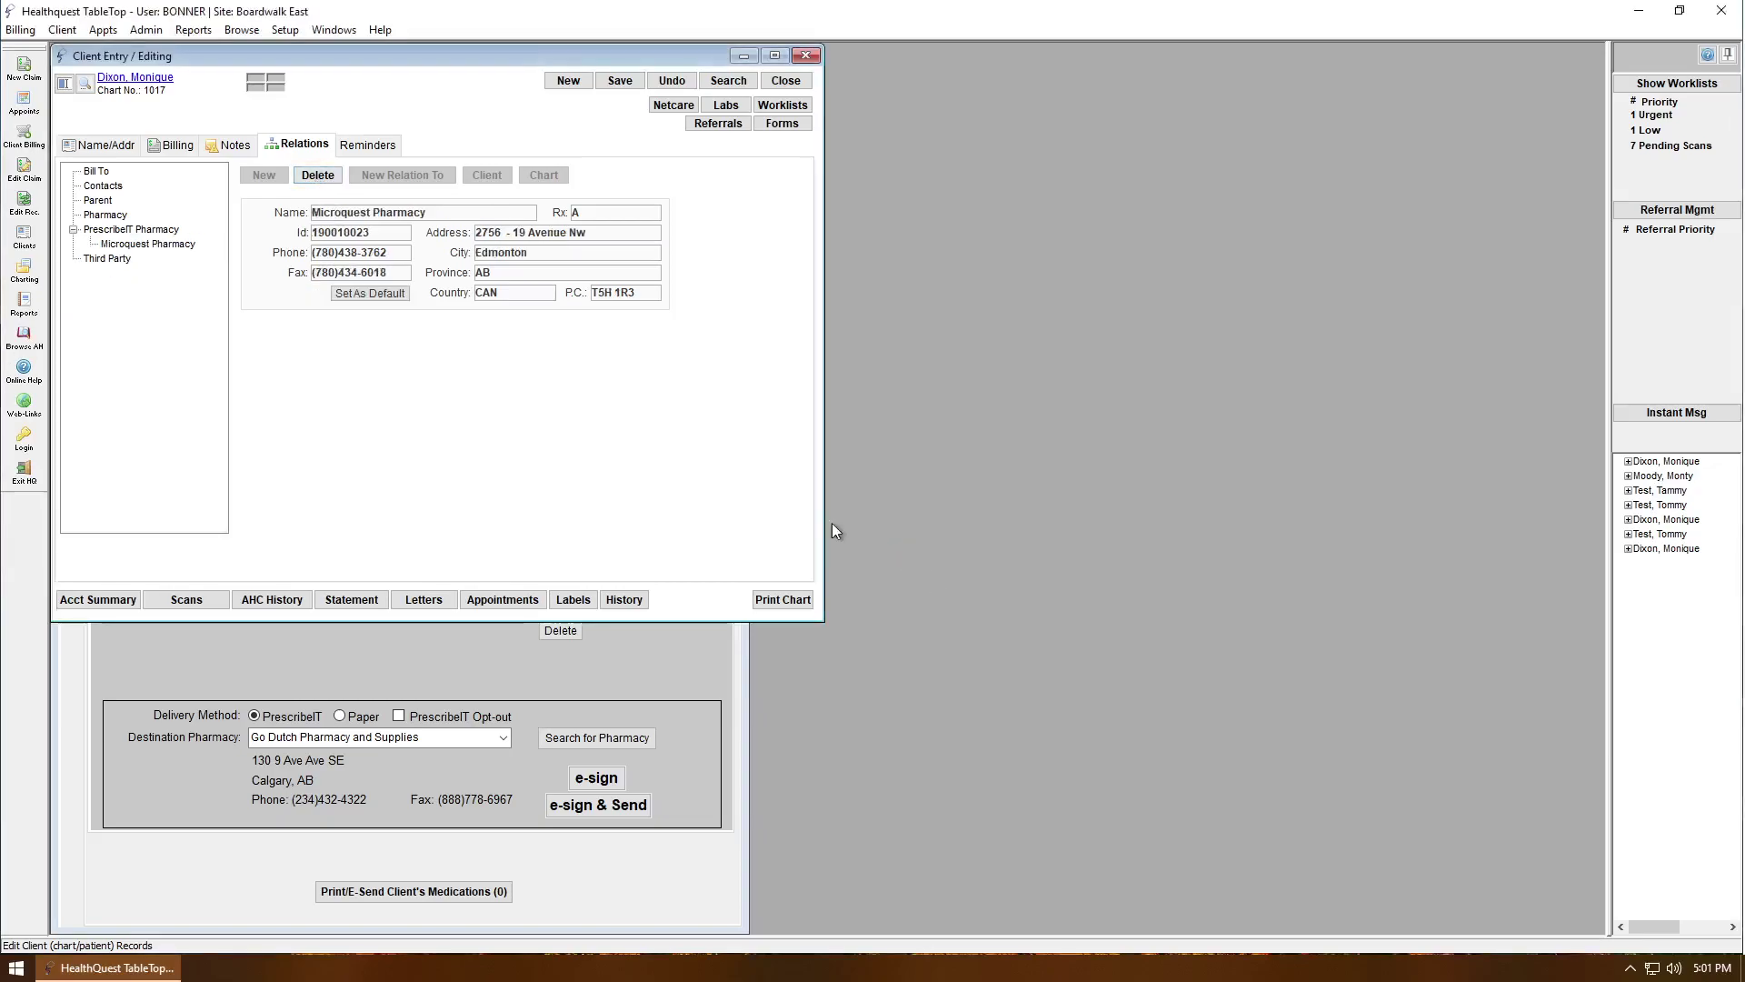
Set Microquest Pharmacy as the client's default preferred PrescribeIT pharmacy
click(145, 243)
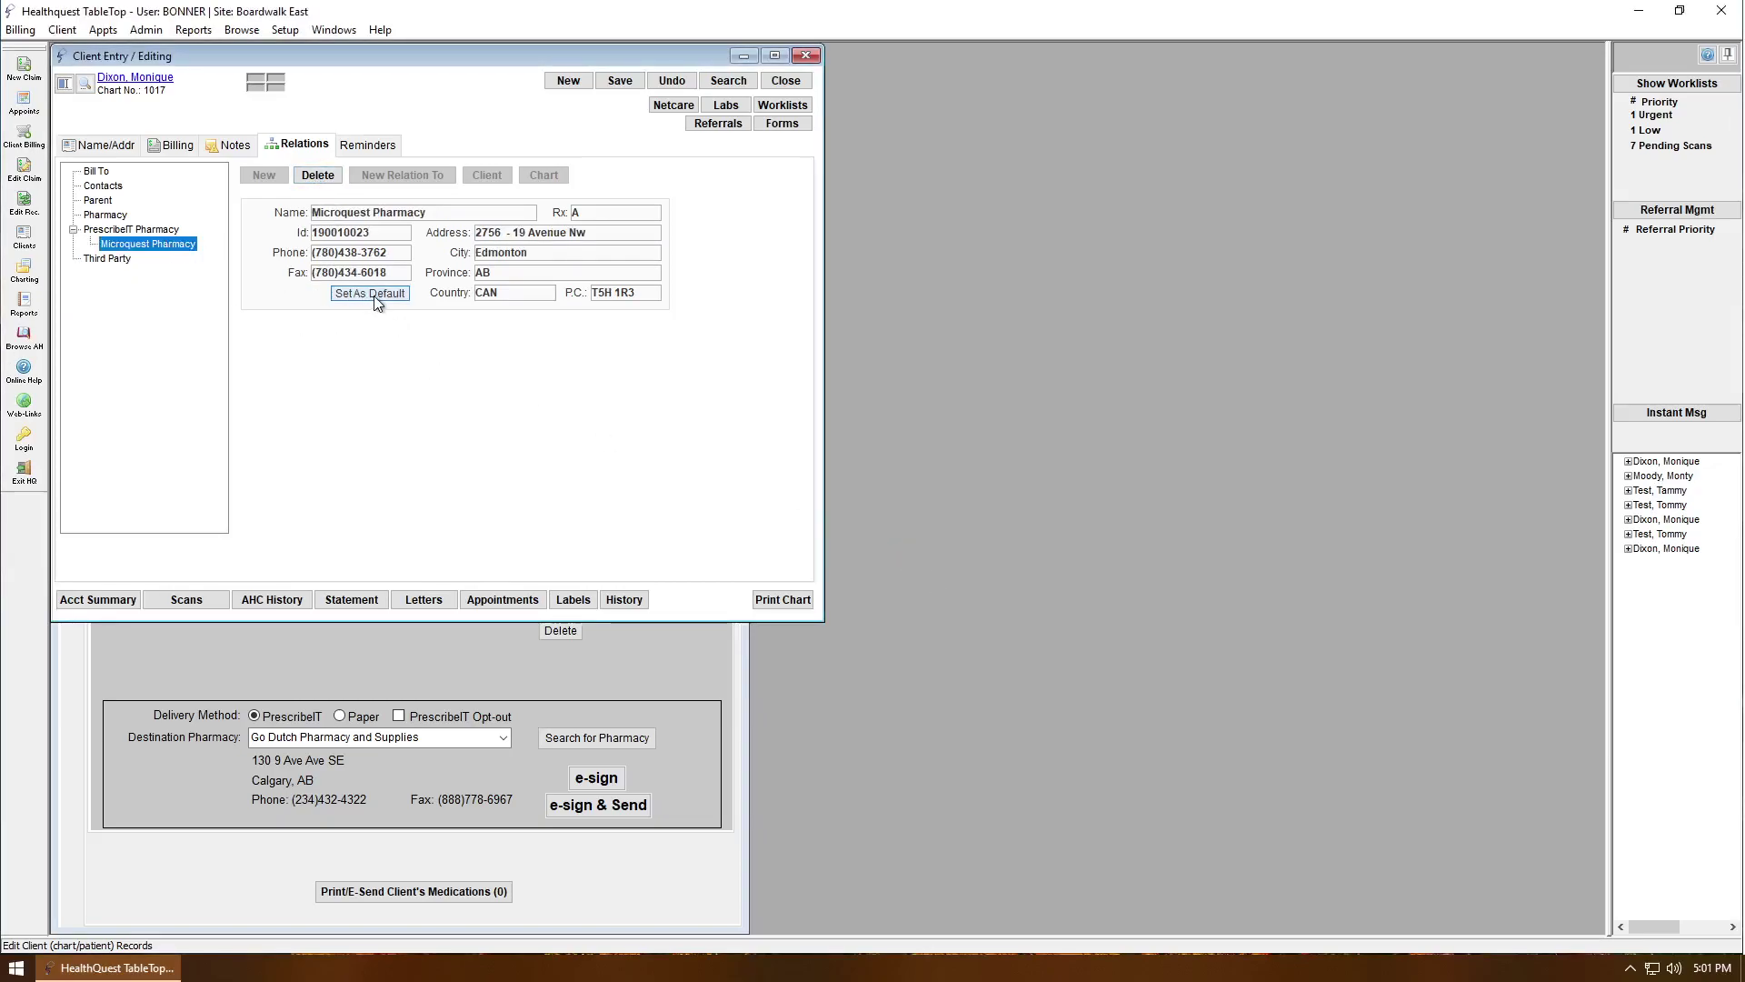
click(376, 296)
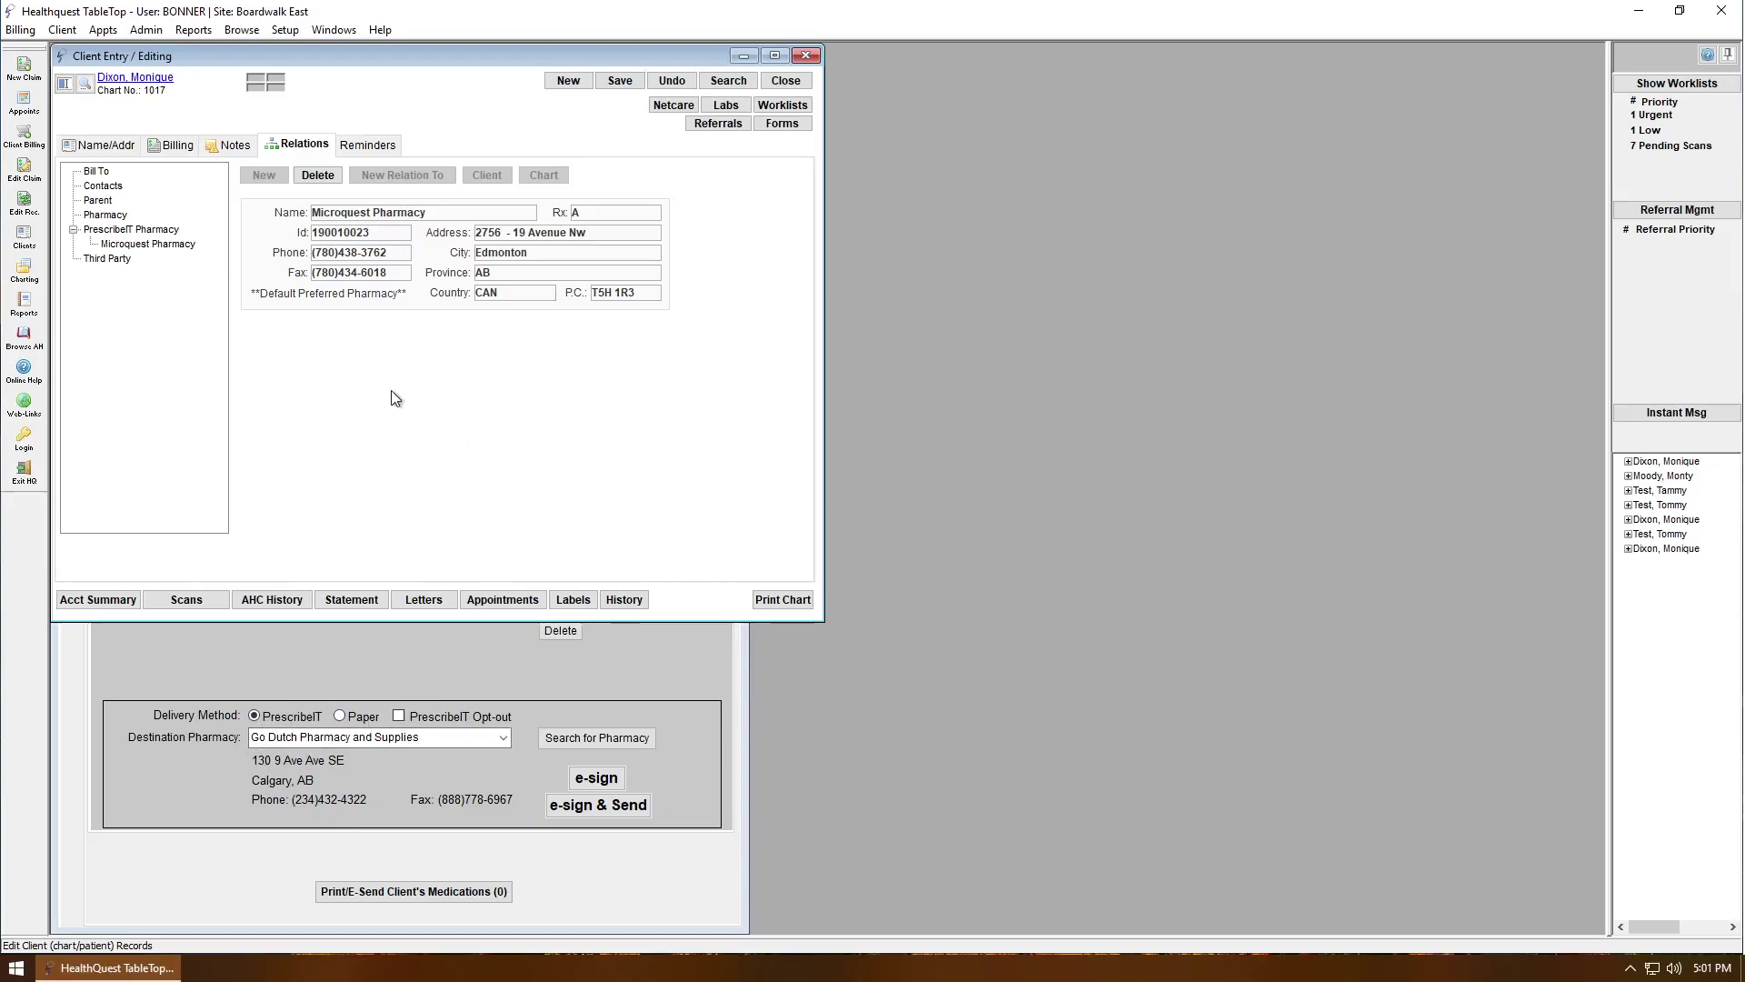
Add Test Alberta Pharmacy to the client's preferred PrescribeIT pharmacies without making it the default
click(127, 230)
click(264, 176)
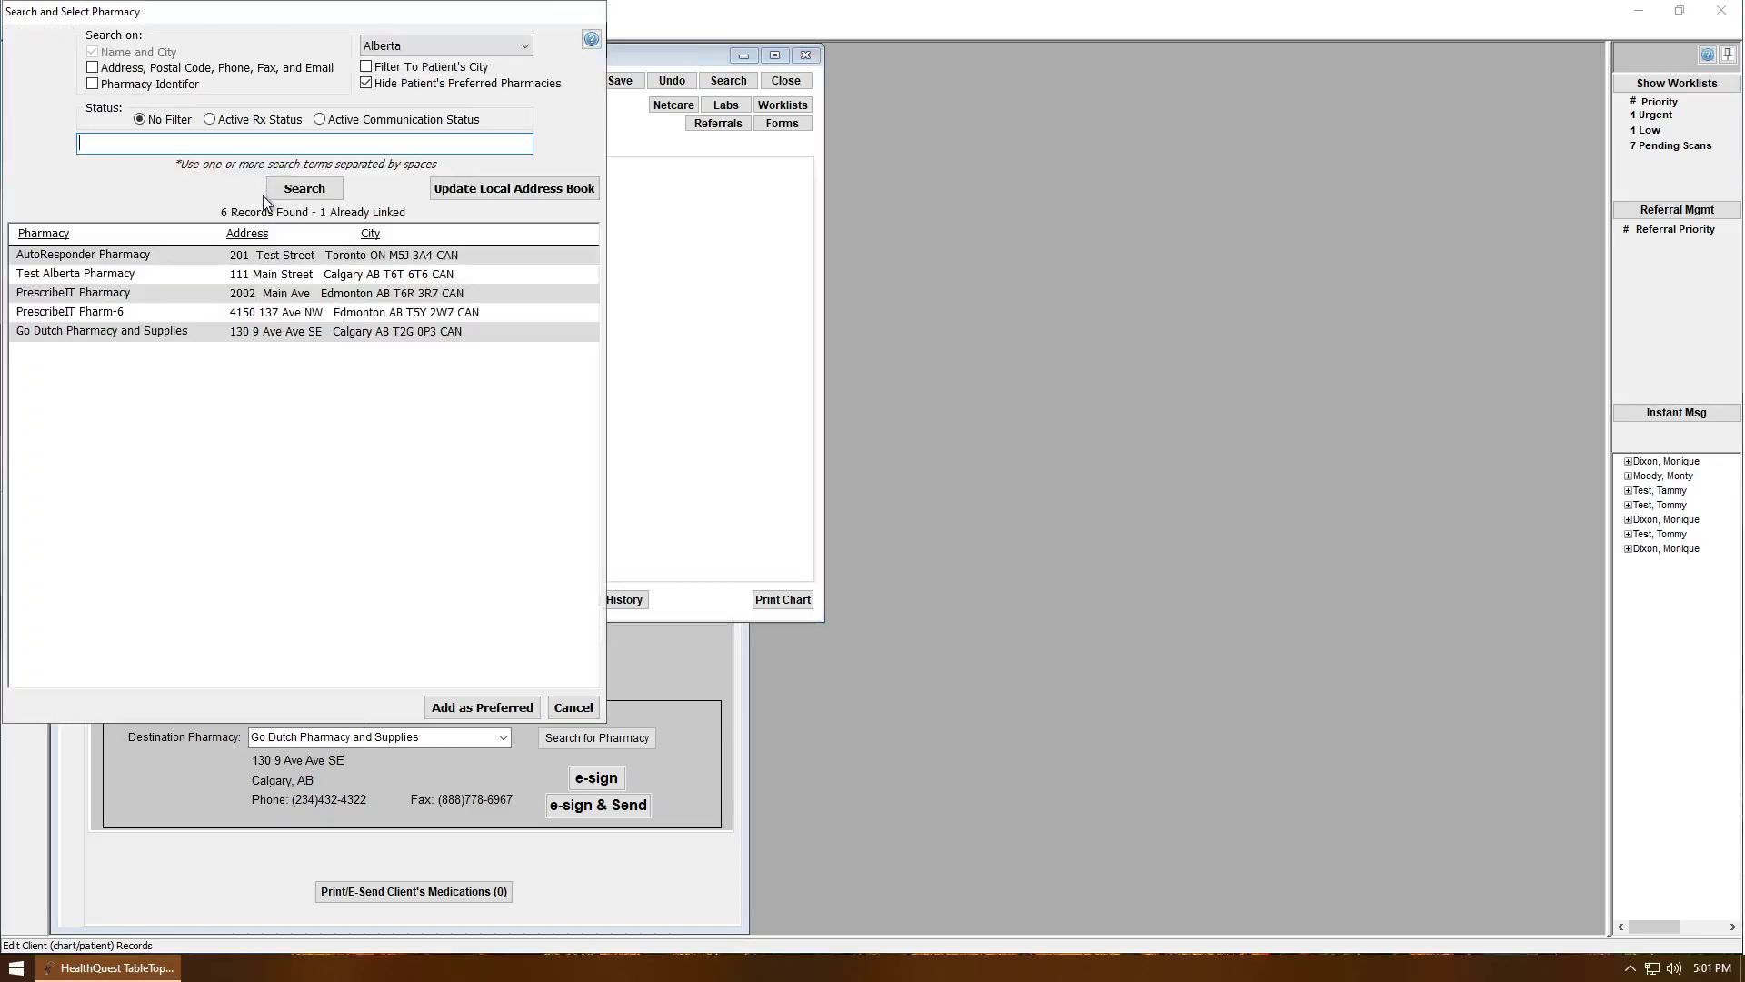
drag(287, 15, 1038, 111)
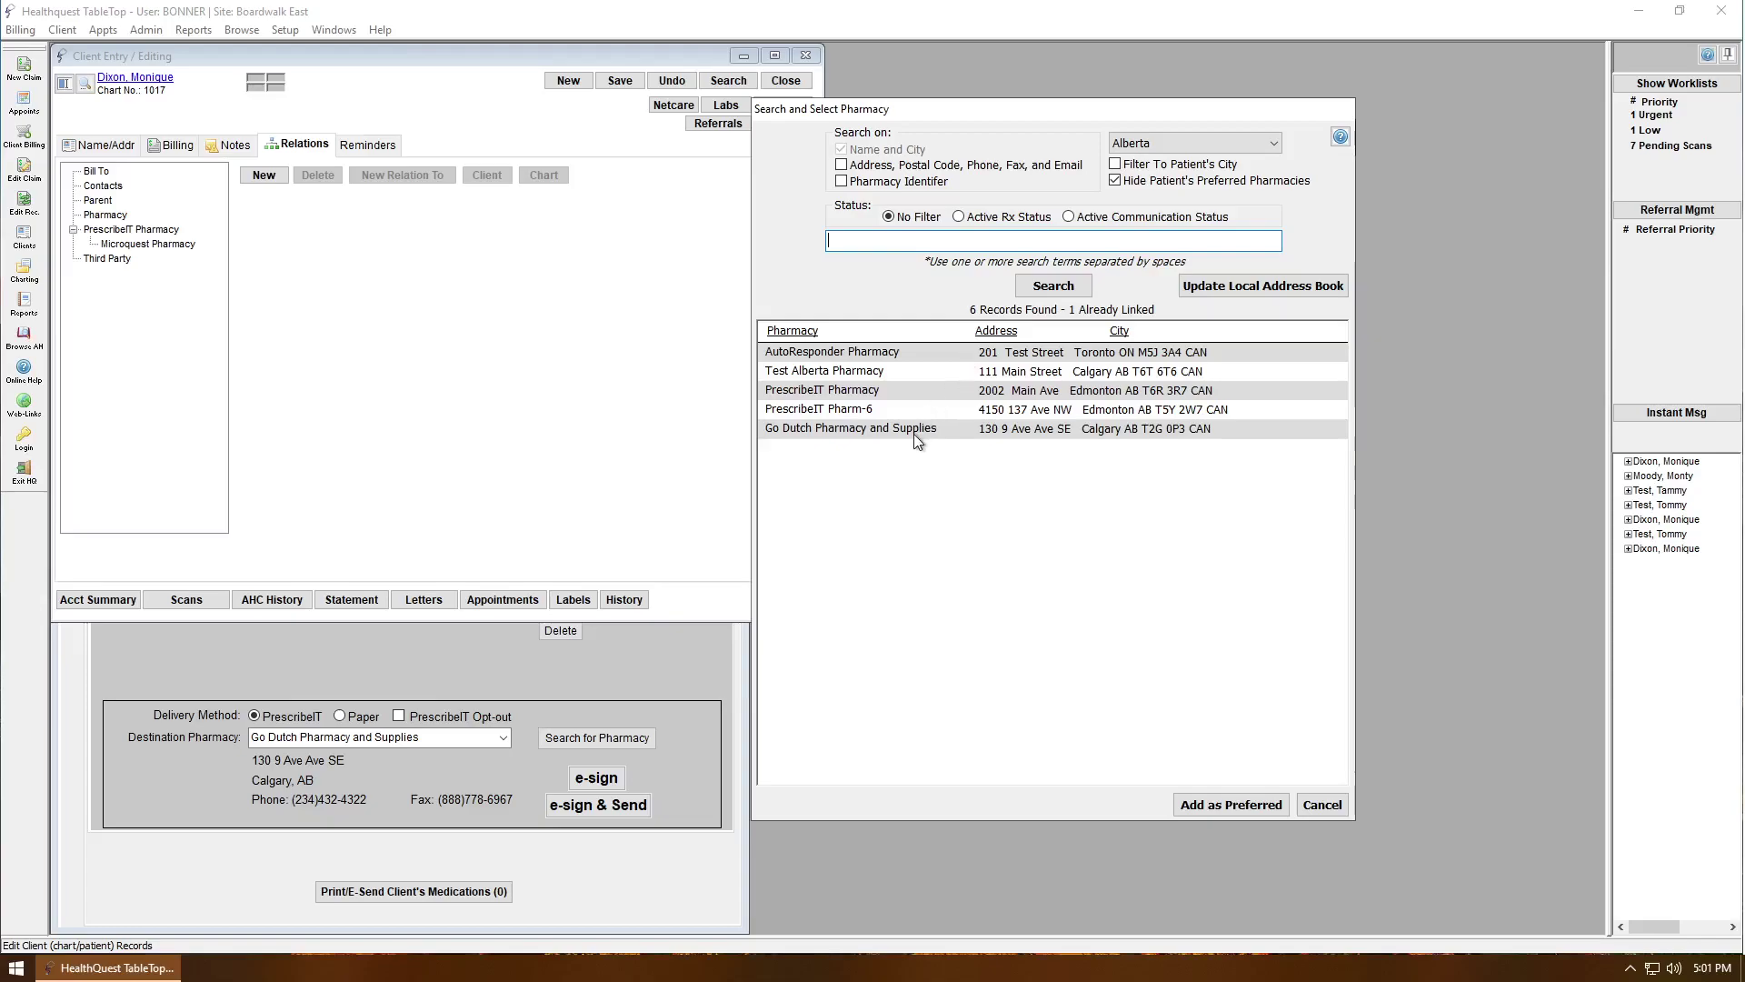
click(881, 370)
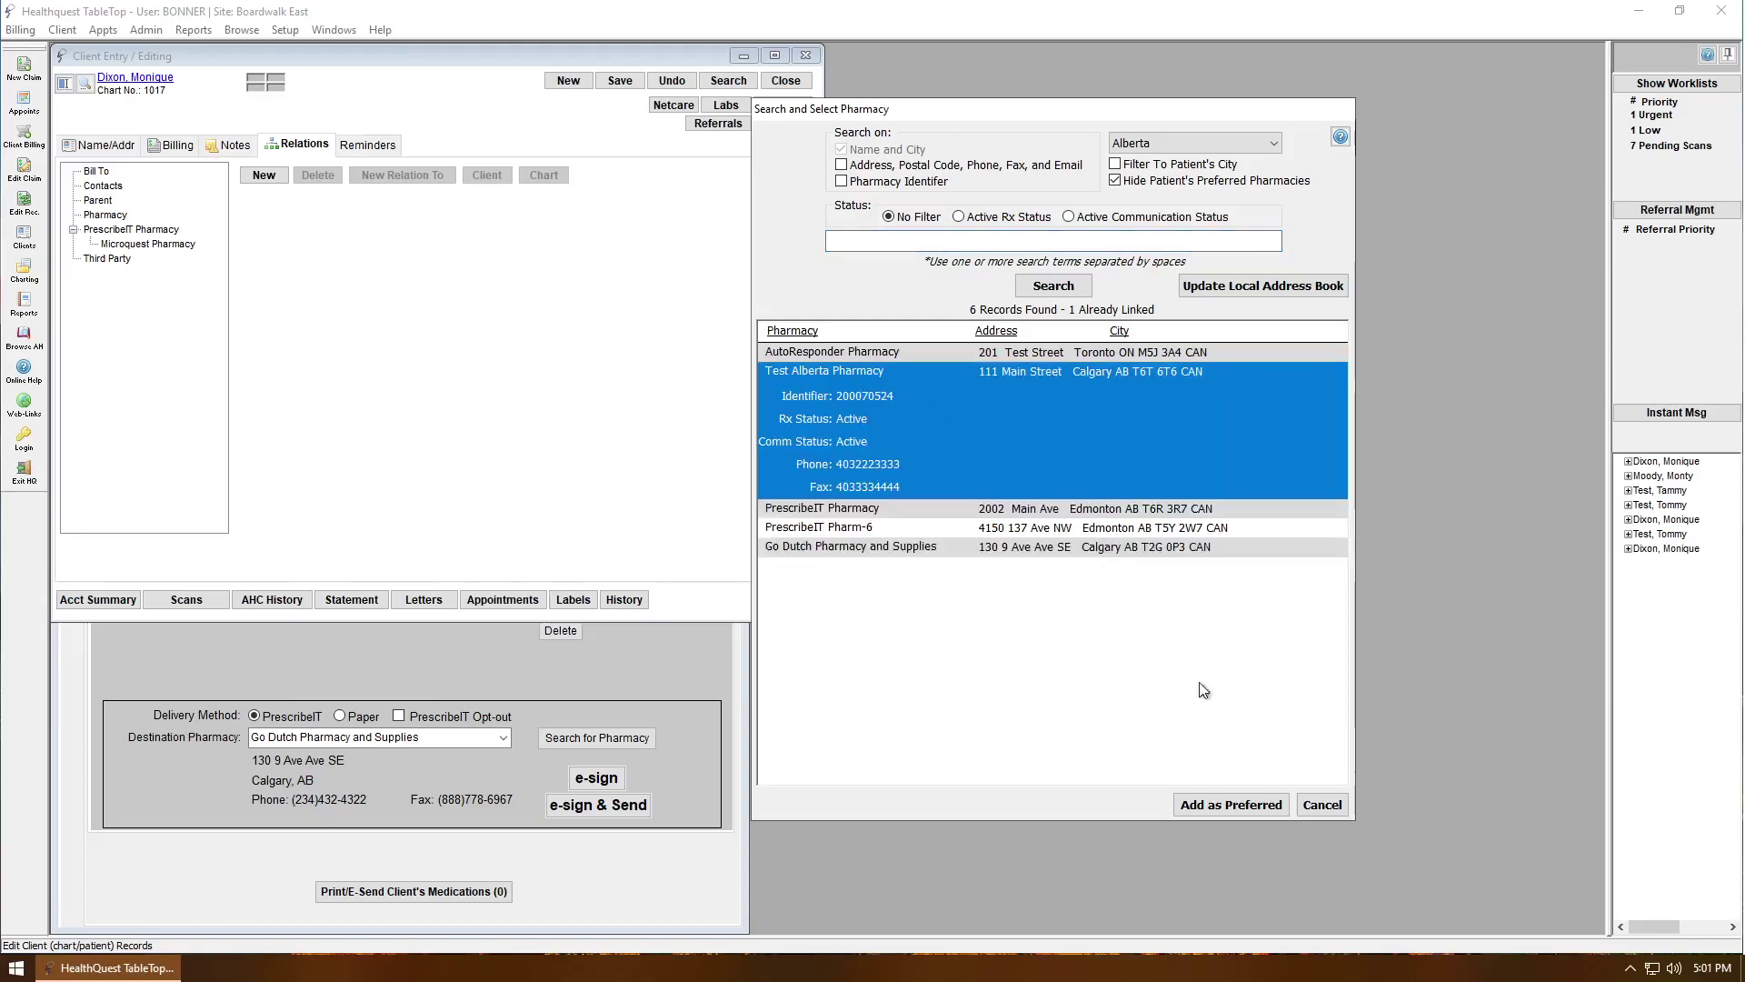
click(1217, 805)
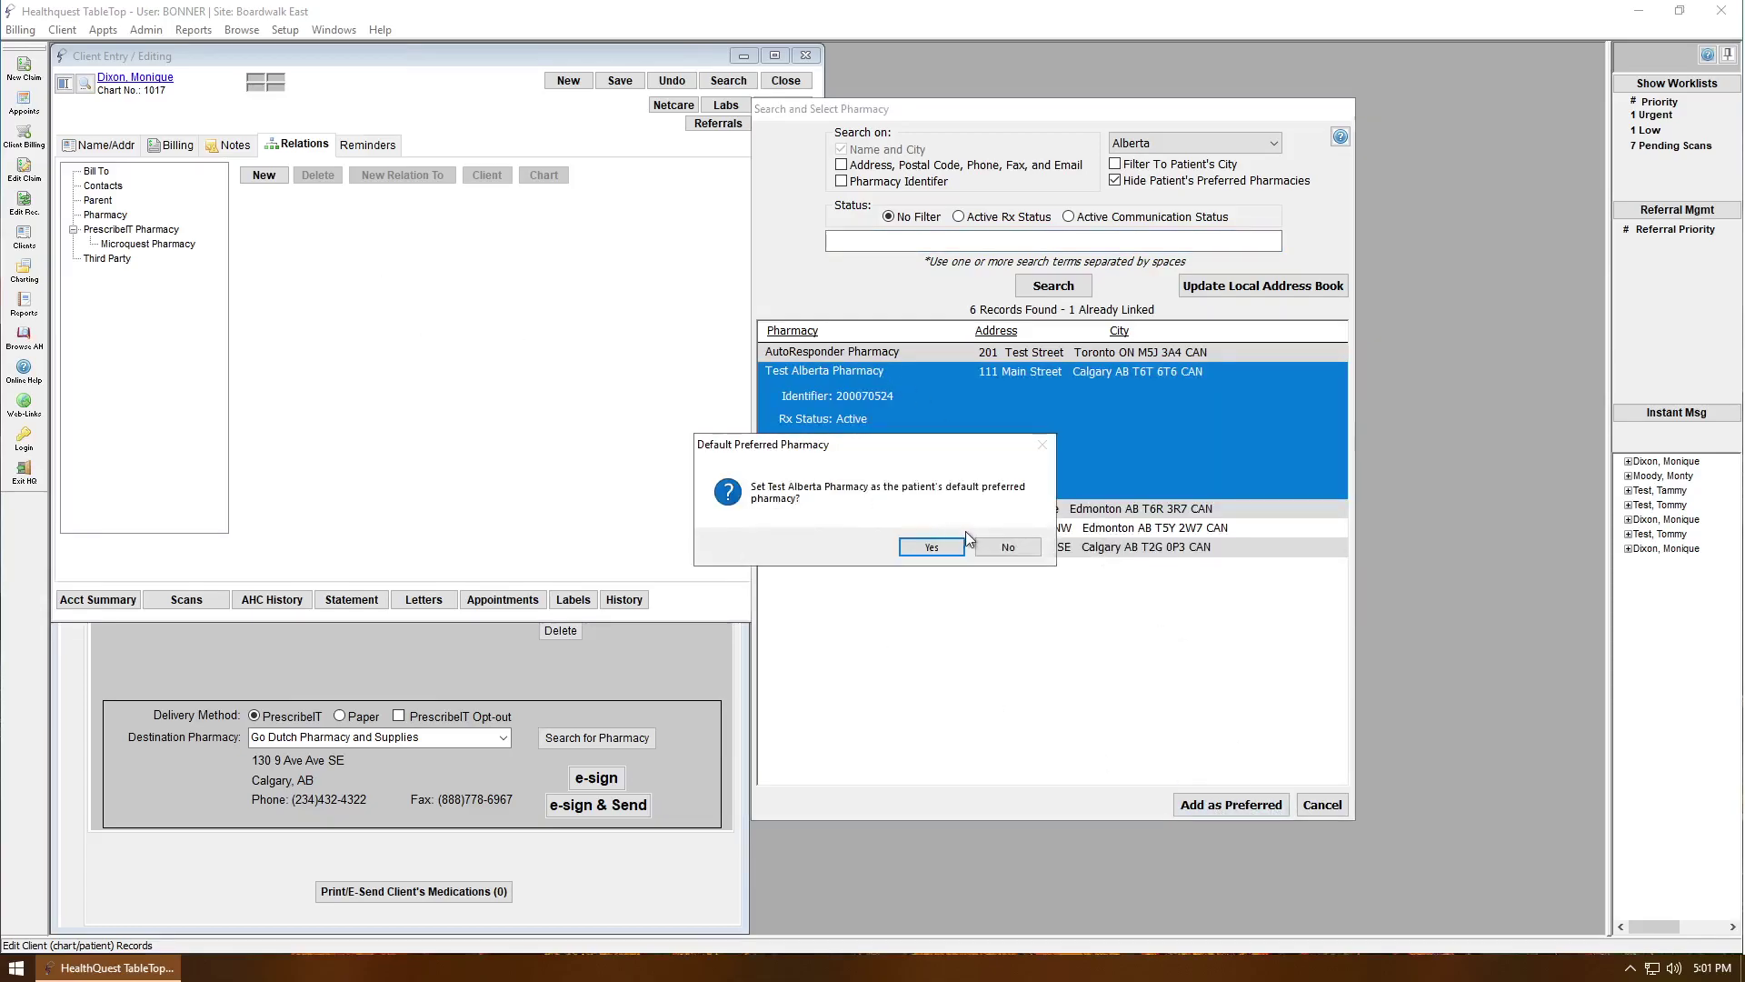
click(1004, 546)
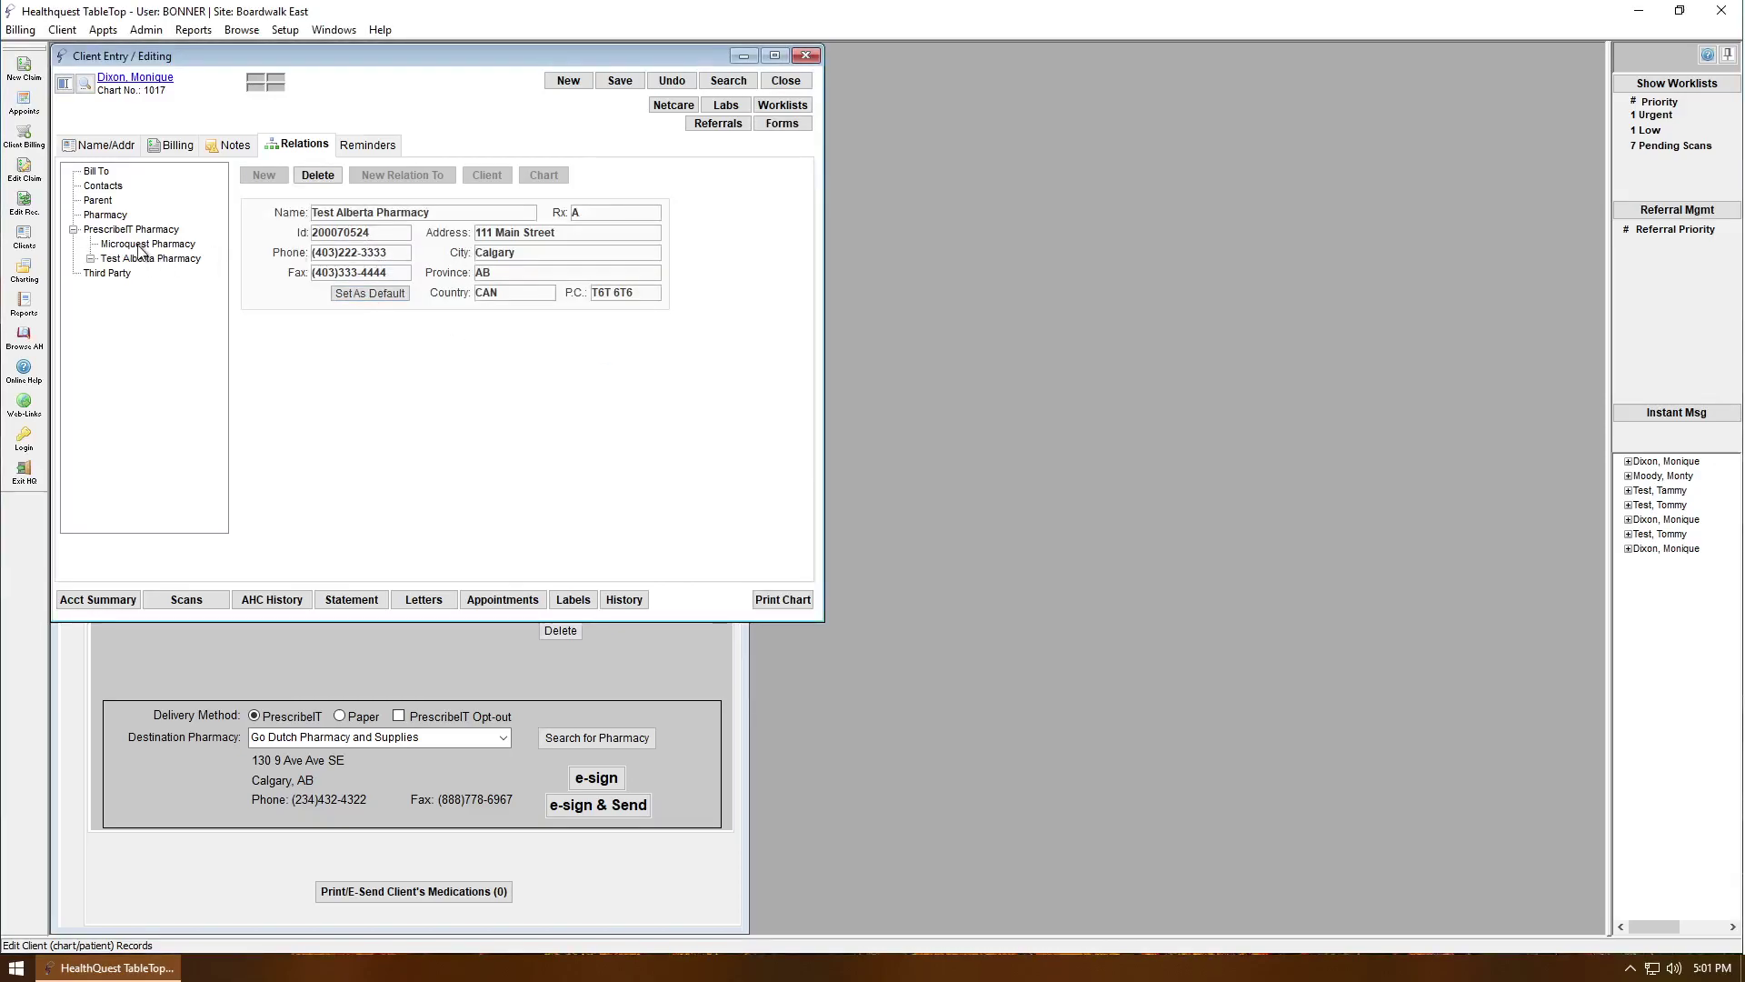